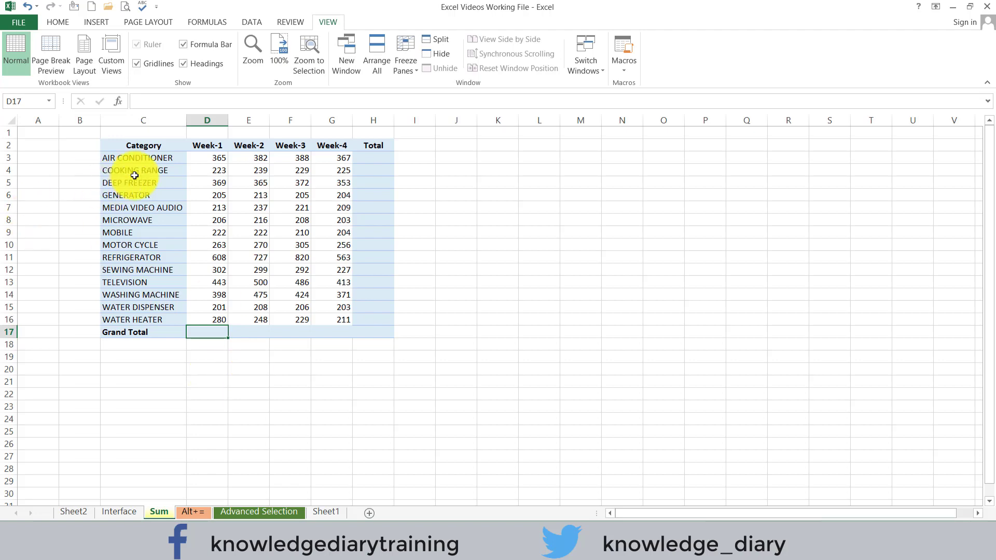
Step: Review the air conditioner and cooking range weekly sales values, ending at the Week-1 Grand Total cell D17
left_click(222, 158)
left_click(254, 158)
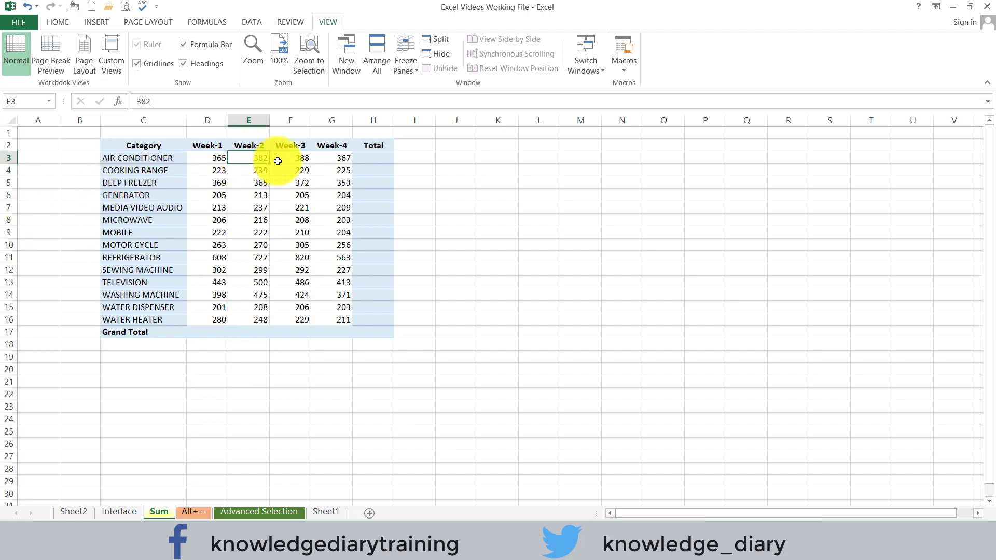
left_click(296, 159)
left_click(329, 158)
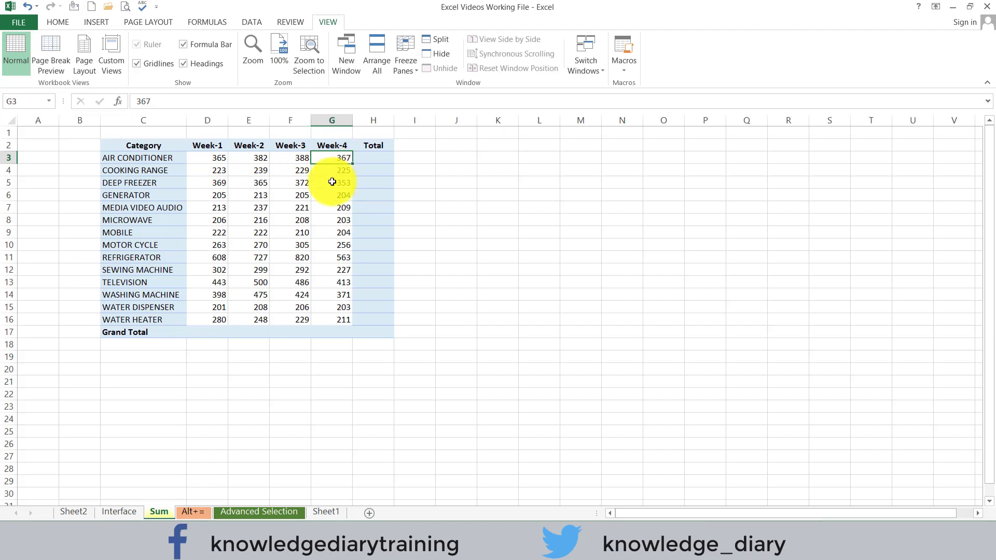
left_click(215, 171)
left_click(254, 170)
left_click(299, 170)
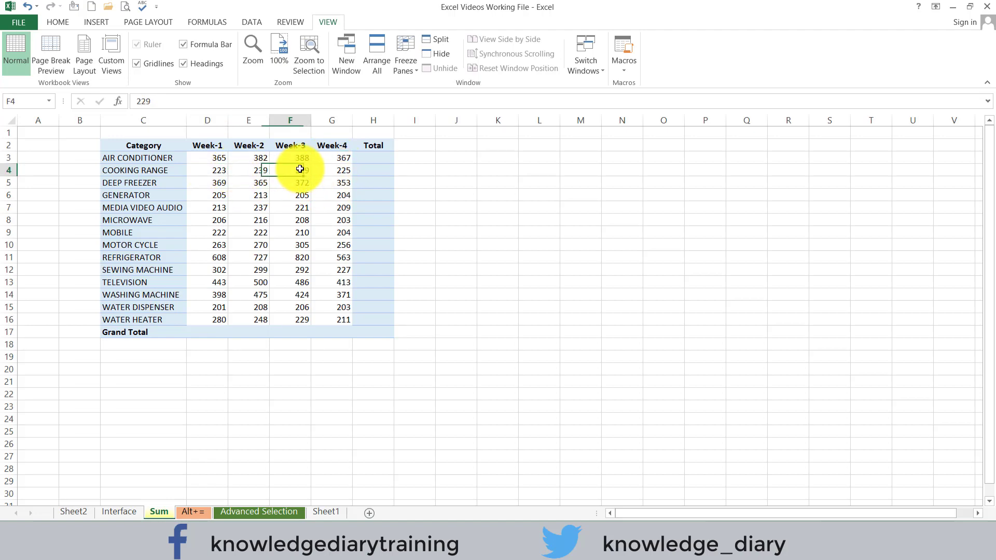
left_click(329, 169)
left_click(209, 334)
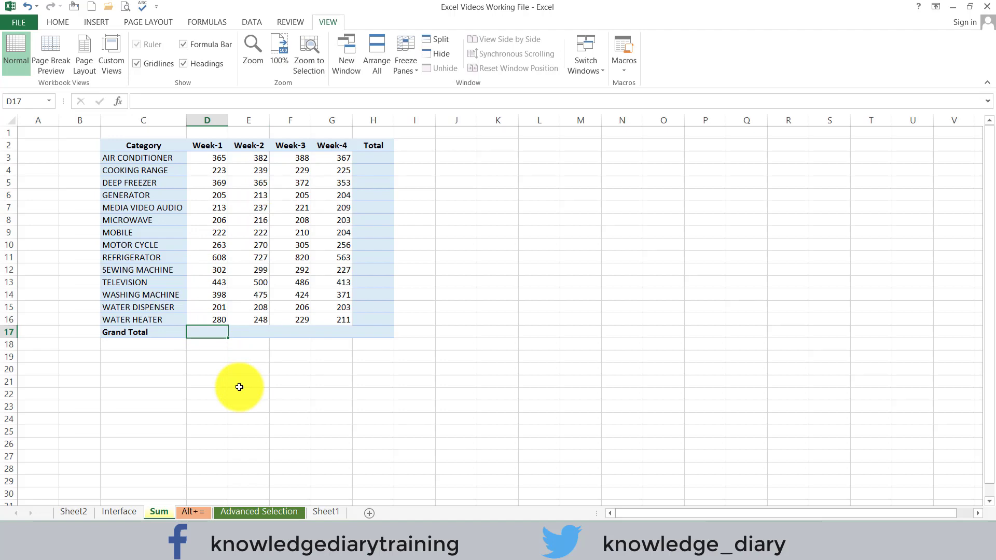
Step: Mark the Week-1 figures and air conditioner row, then abandon a formula started in D17
left_click_drag(213, 159, 191, 319)
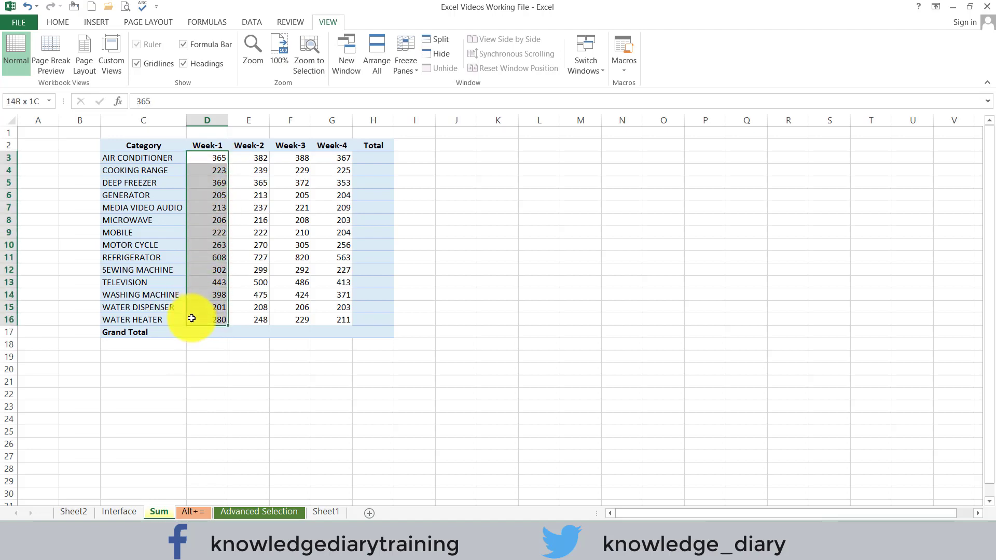
left_click(213, 333)
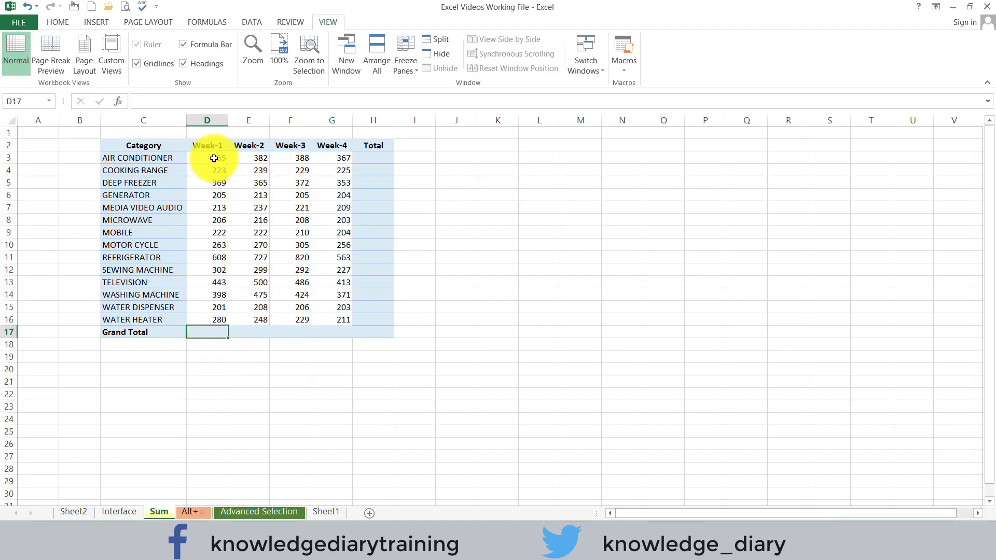
left_click_drag(211, 157, 327, 162)
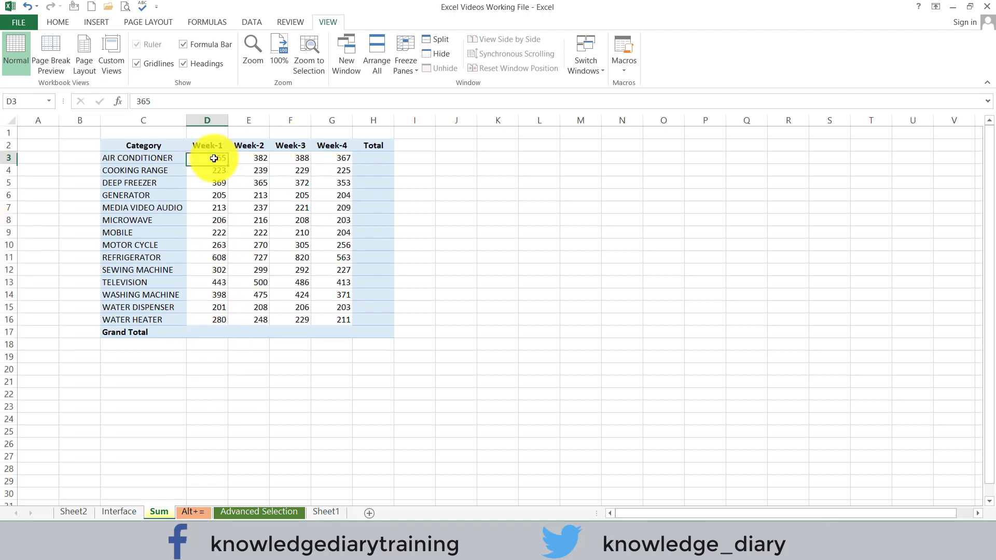
left_click(376, 155)
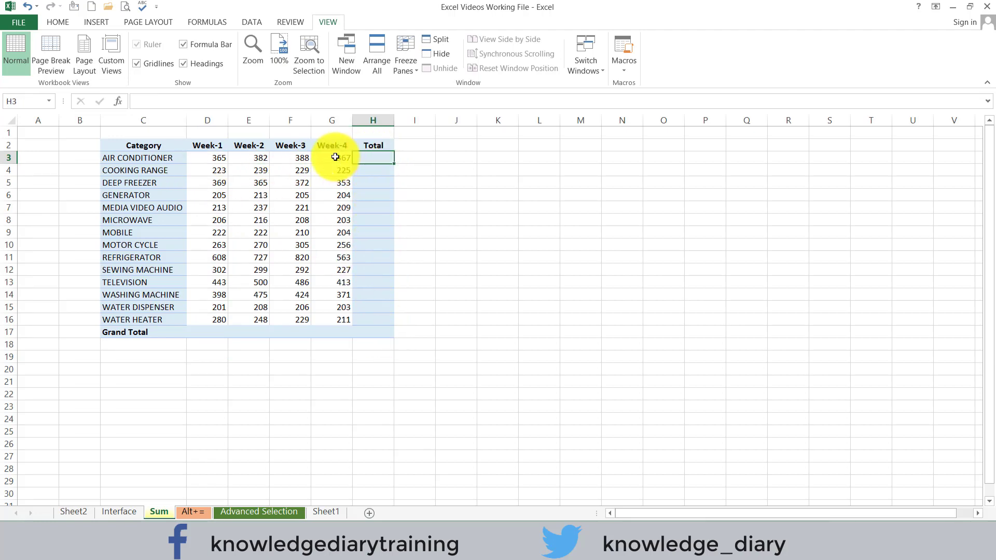
mouse_move(334, 157)
left_mouse_down()
mouse_move(211, 156)
mouse_move(200, 325)
left_mouse_up()
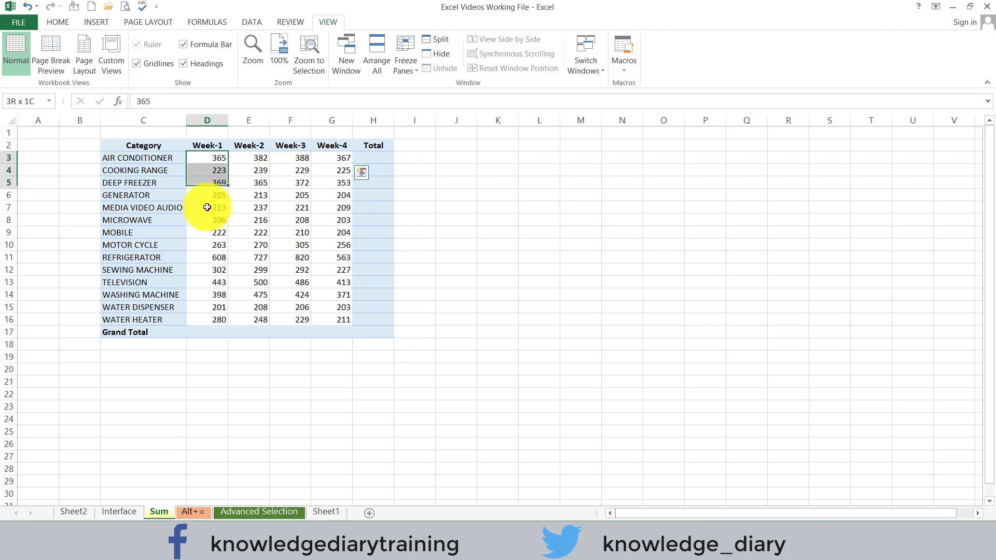
left_click(206, 336)
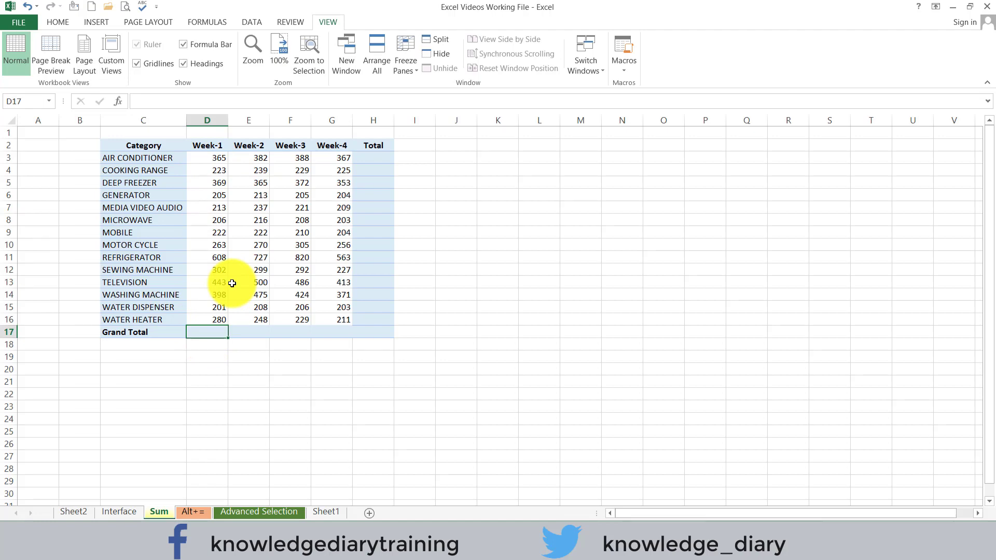
type("=")
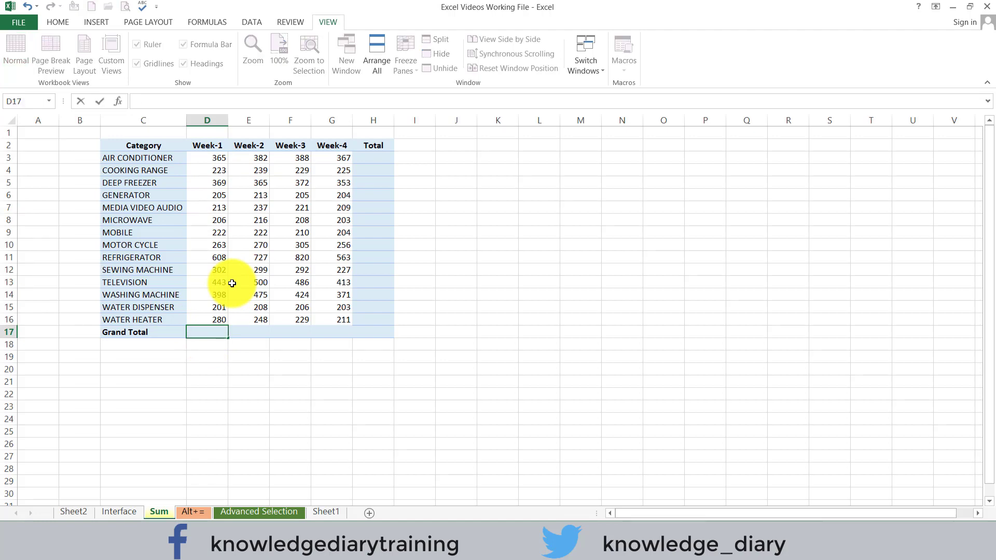
left_click(210, 369)
left_click(215, 334)
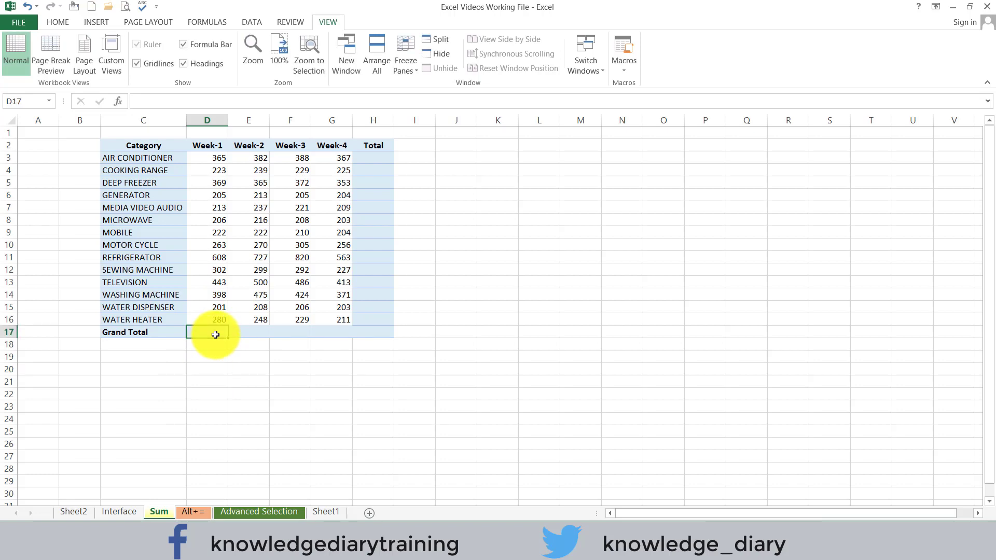
Step: Insert an AutoSum total of 4,298 for Week 1 in D17
left_click(61, 21)
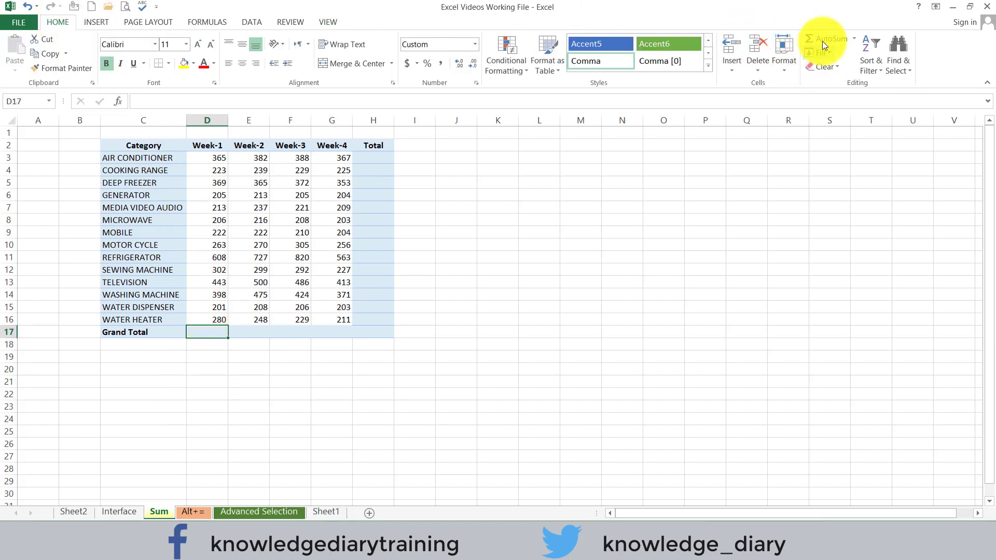
left_click(855, 39)
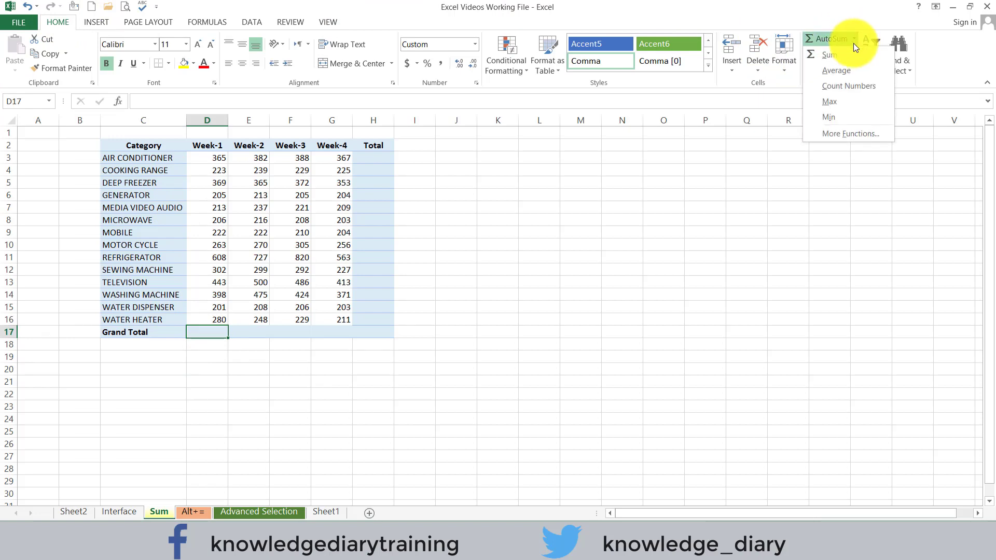
left_click(842, 52)
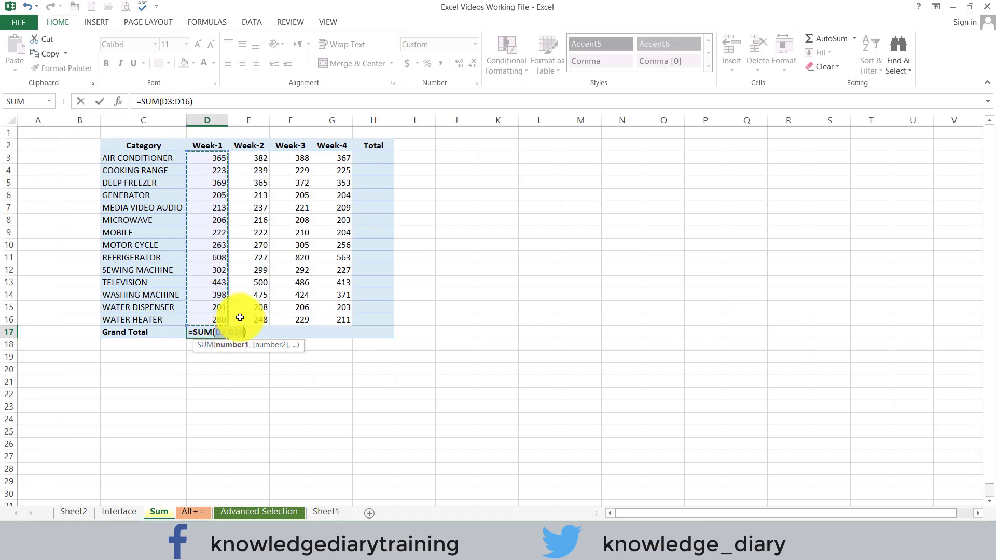
key("ctrl+Return")
key("Return")
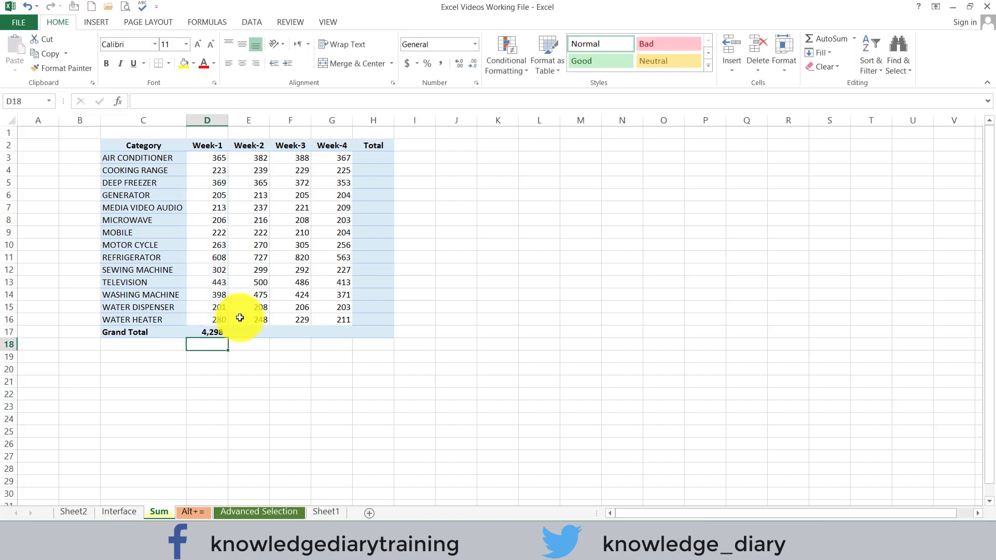
key("Up")
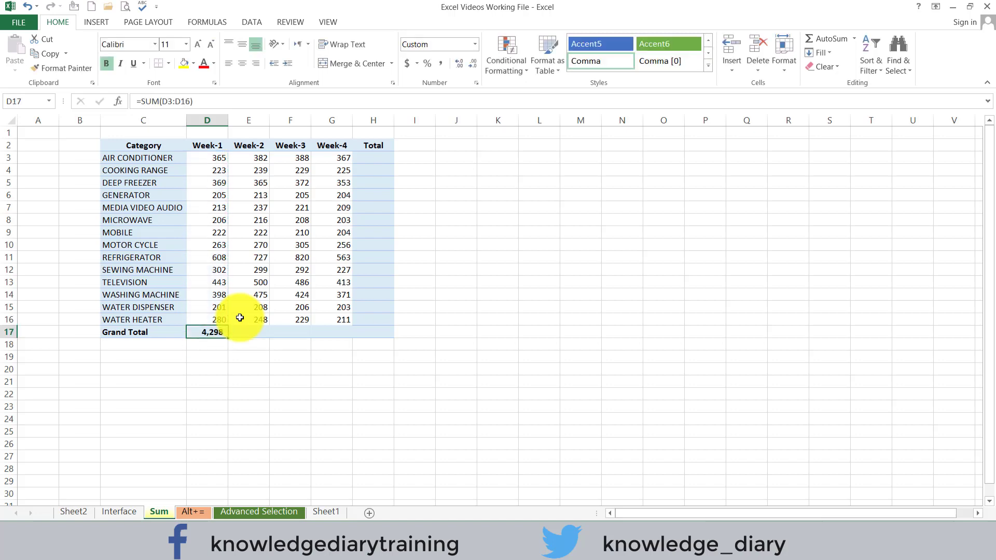
Step: AutoSum the Week-2, Week-3 and Week-4 Grand Totals: 4,601, 4,595 and 4,009
key("Right")
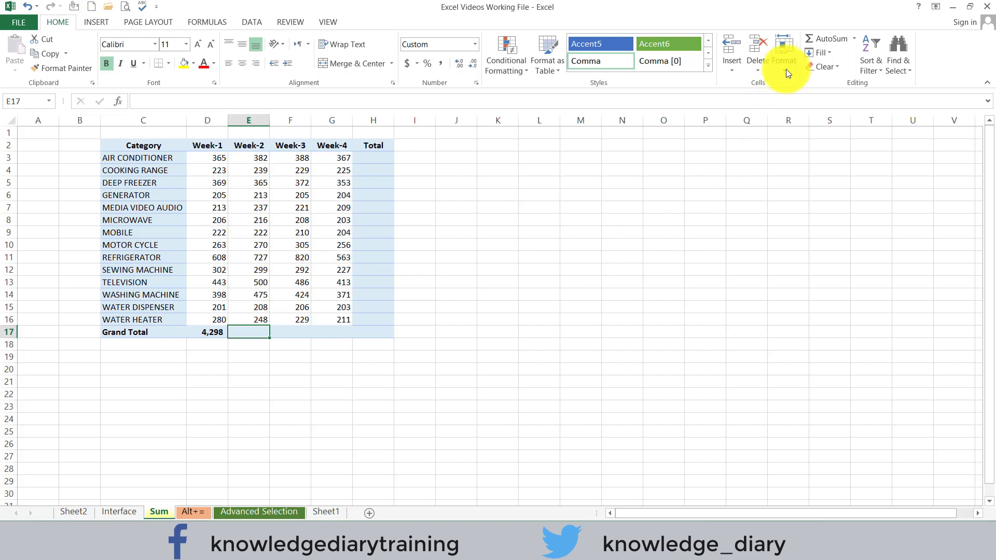
left_click(828, 39)
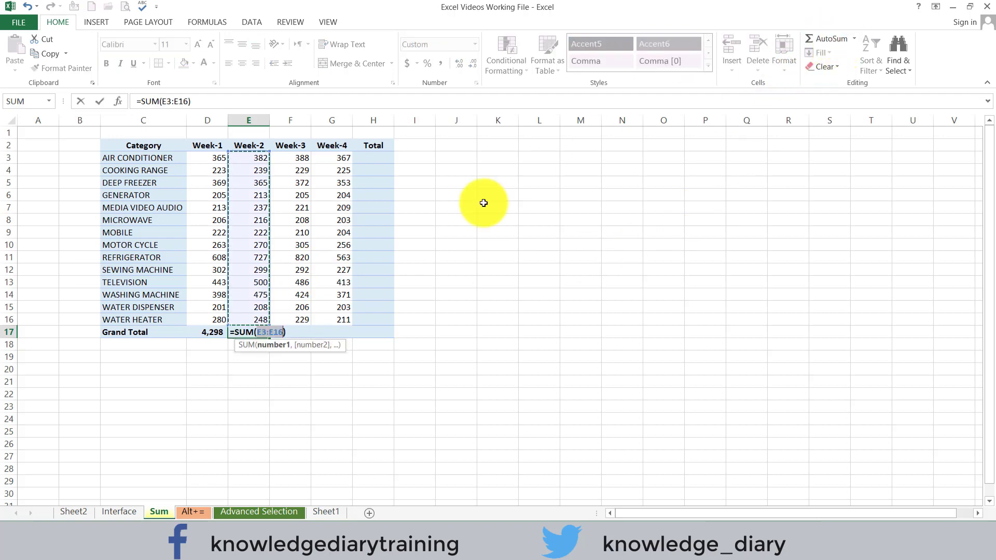
key("Return")
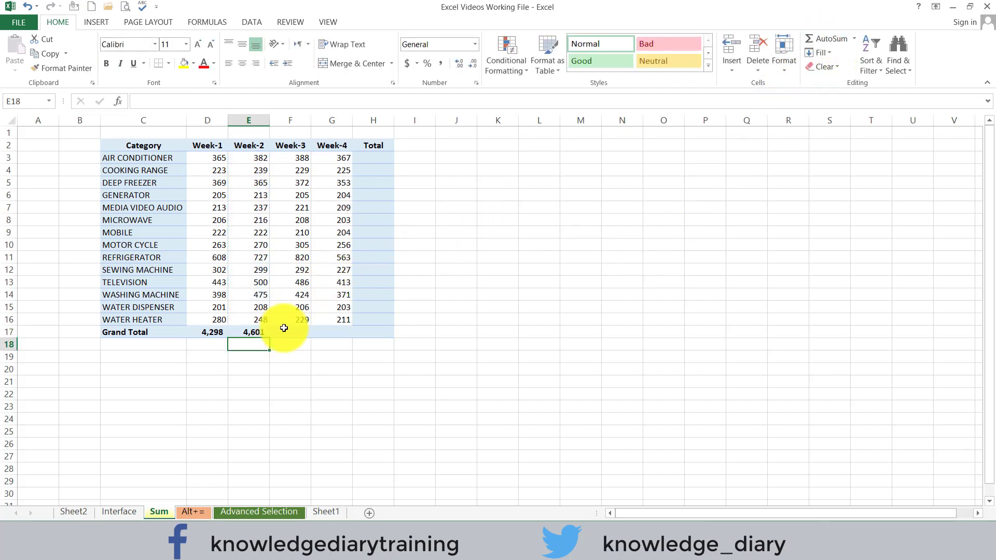
left_click(285, 331)
left_click(823, 36)
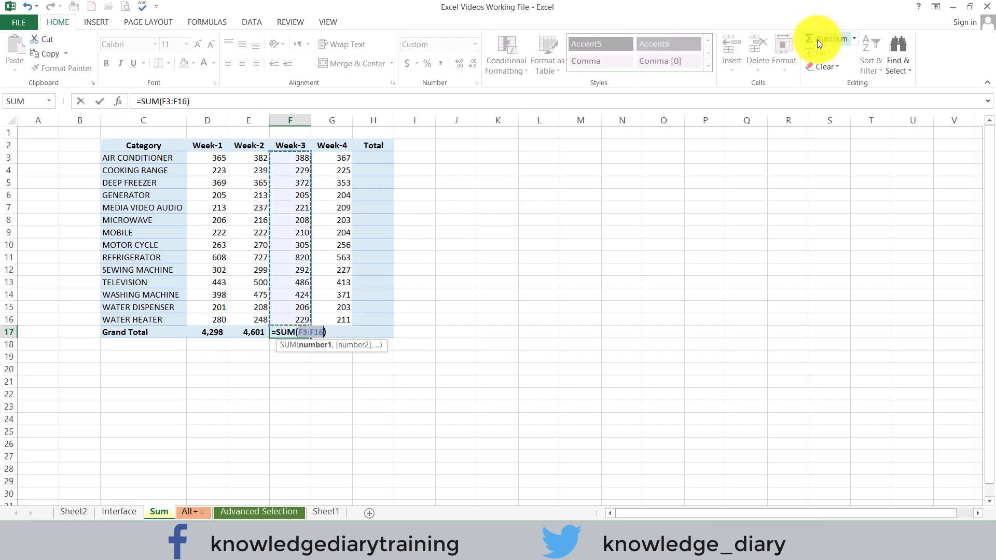
key("Return")
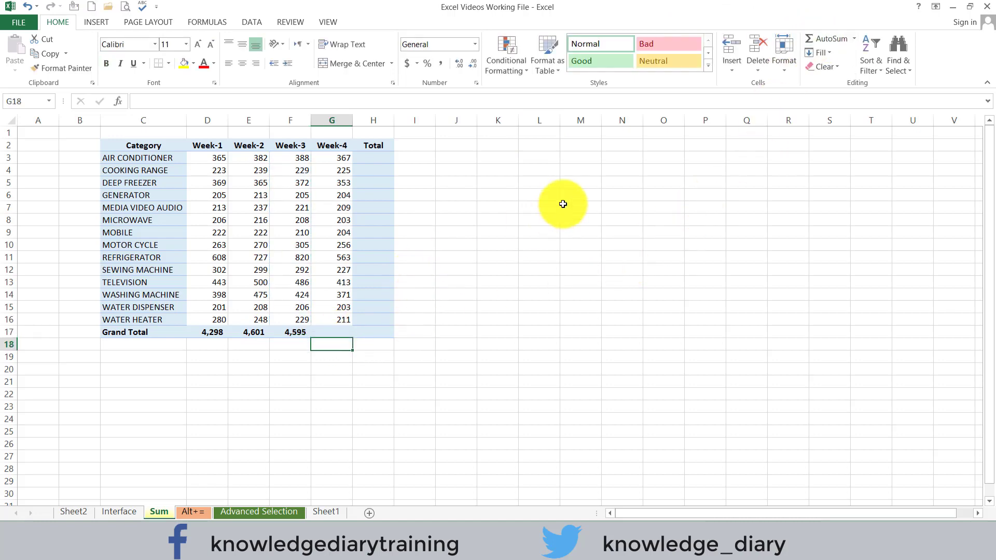
left_click(342, 333)
left_click(827, 38)
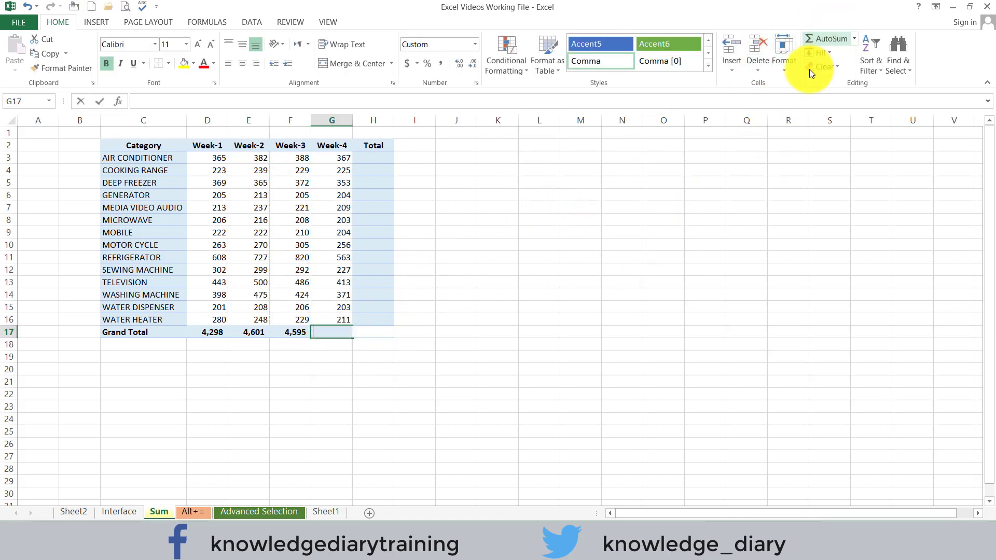
key("Return")
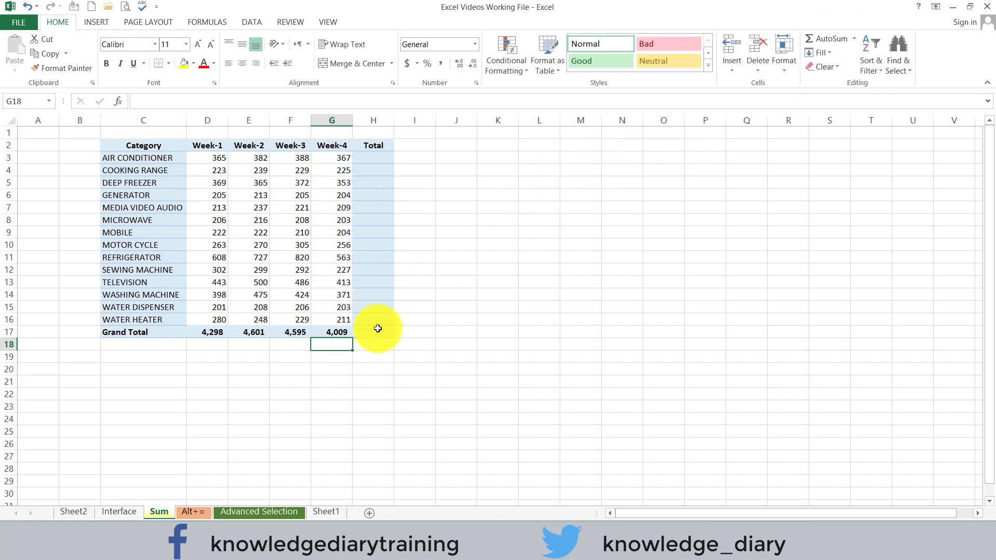
left_click(373, 158)
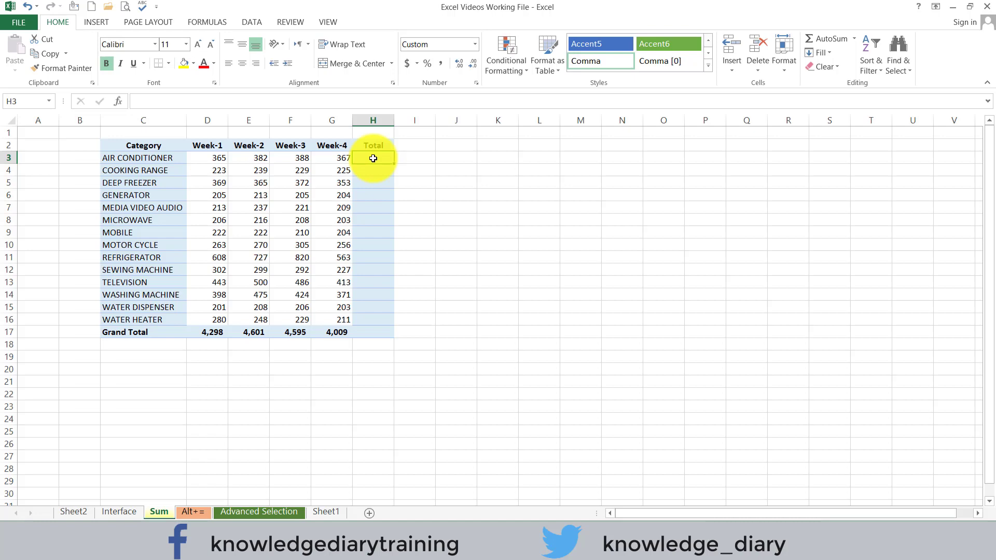
Step: Sum the air conditioner's four weeks in H3 and fill that formula down to H16
left_click(817, 36)
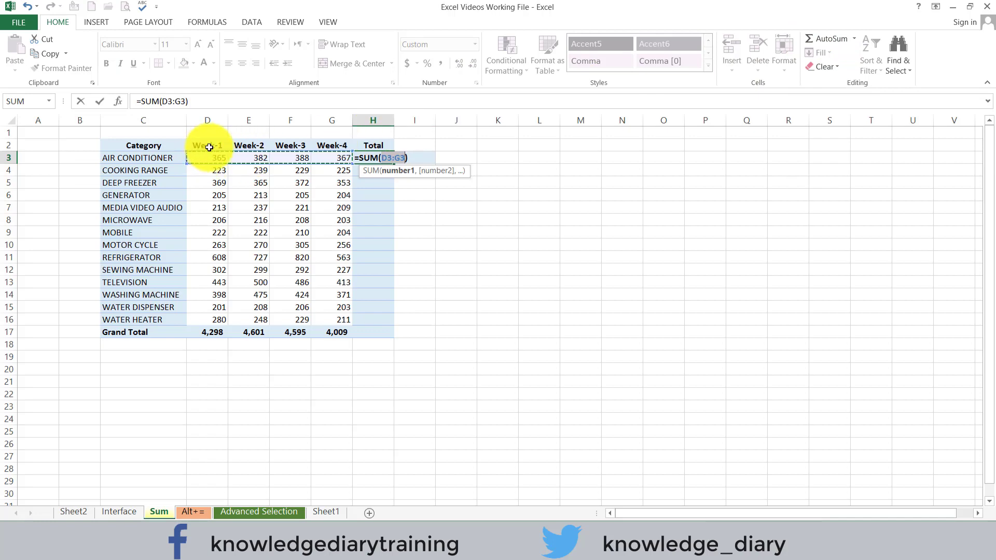
key("Return")
left_click(379, 162)
key("shift+Down")
key("shift+Down")
key("shift+Down")
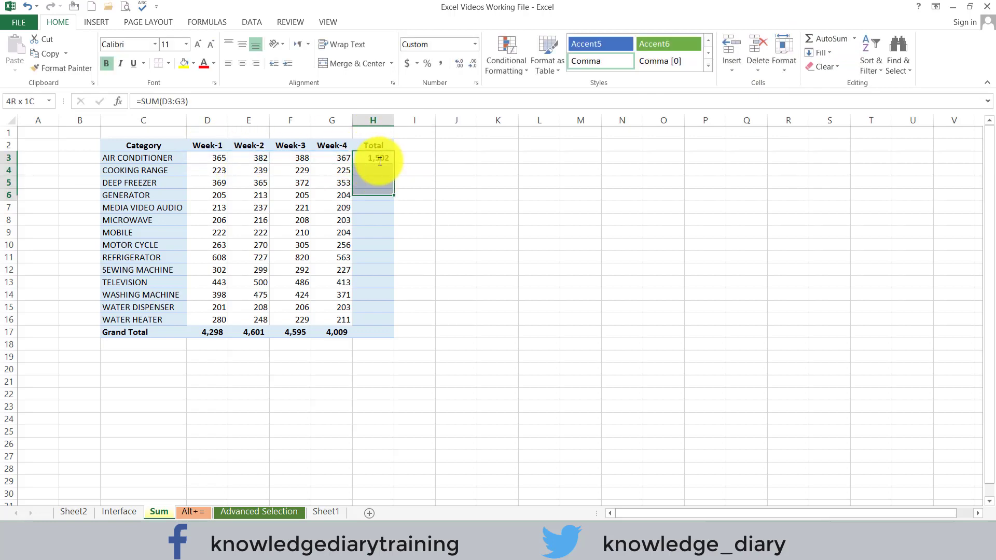
key("shift+Down")
key("shift+Down")
key("shift+Down")
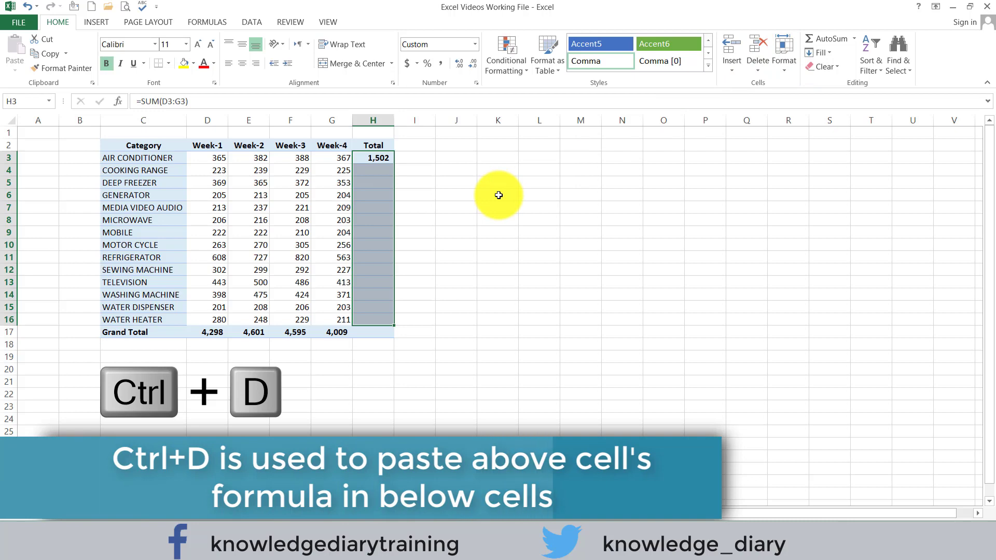
key("ctrl+d")
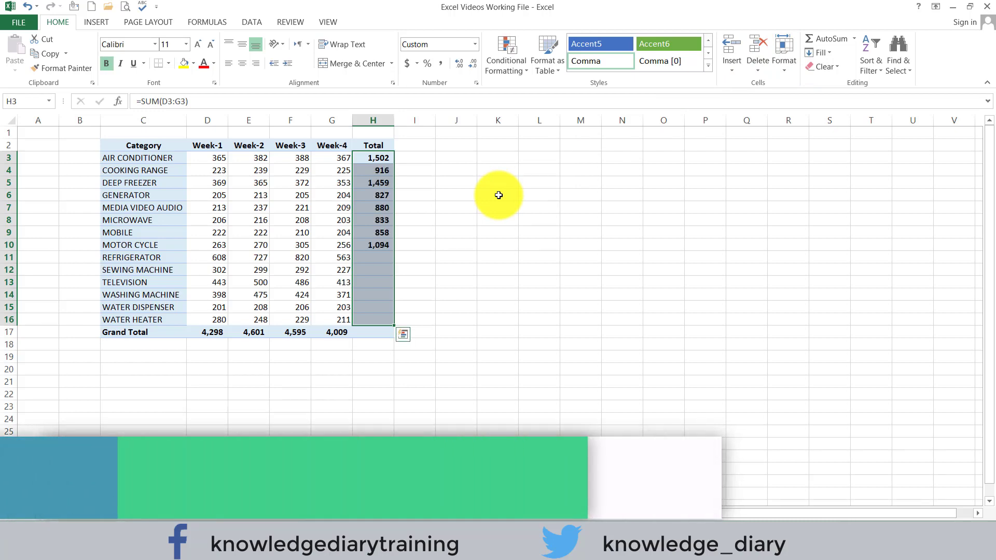
Step: Add a grand total of 17,503 in H17 with Alt+=
left_click(450, 317)
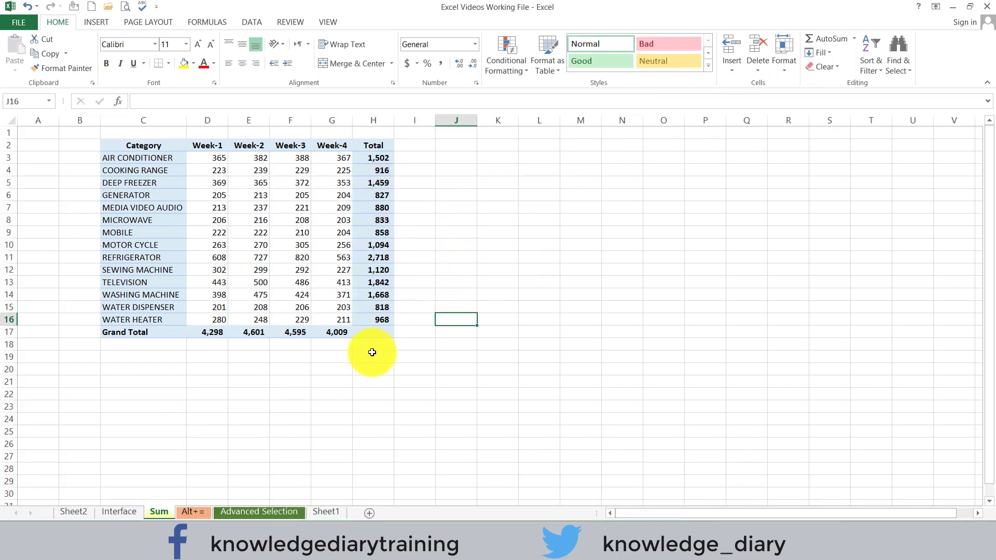
left_click(376, 333)
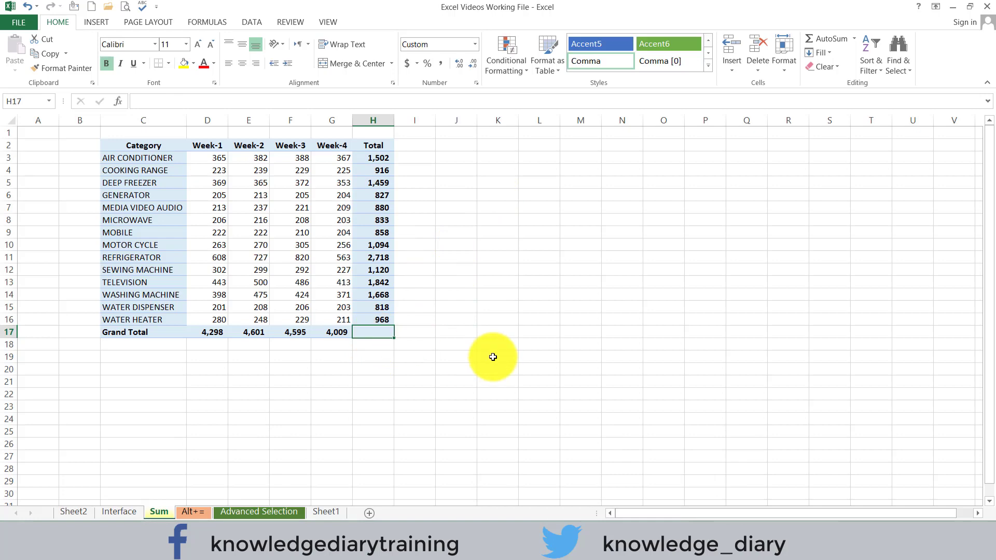
key("alt+equal")
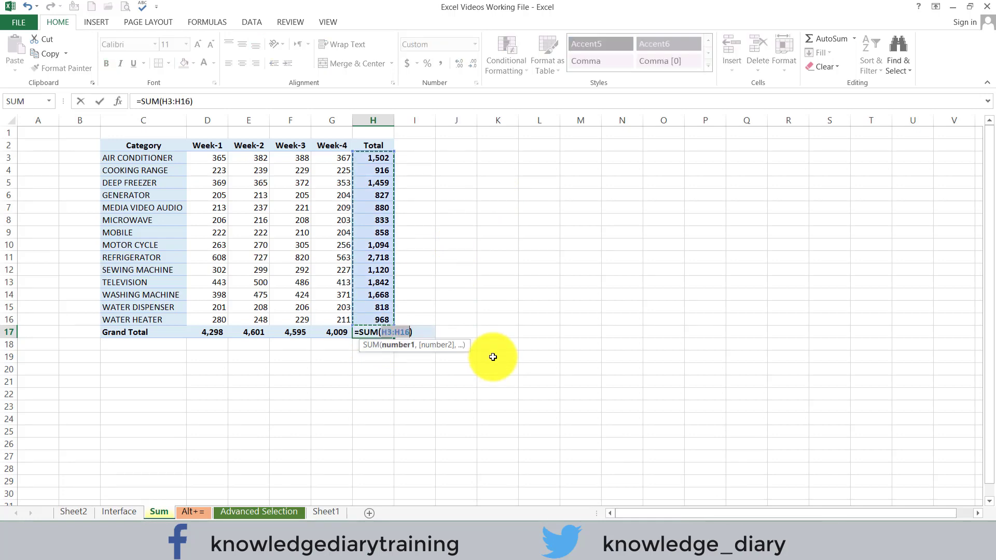
key("ctrl+Return")
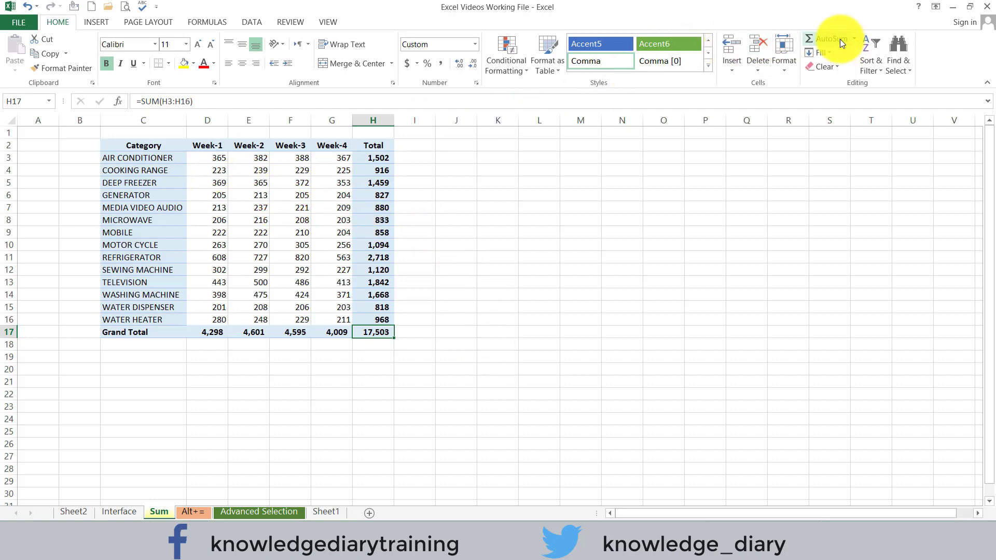
left_click(854, 38)
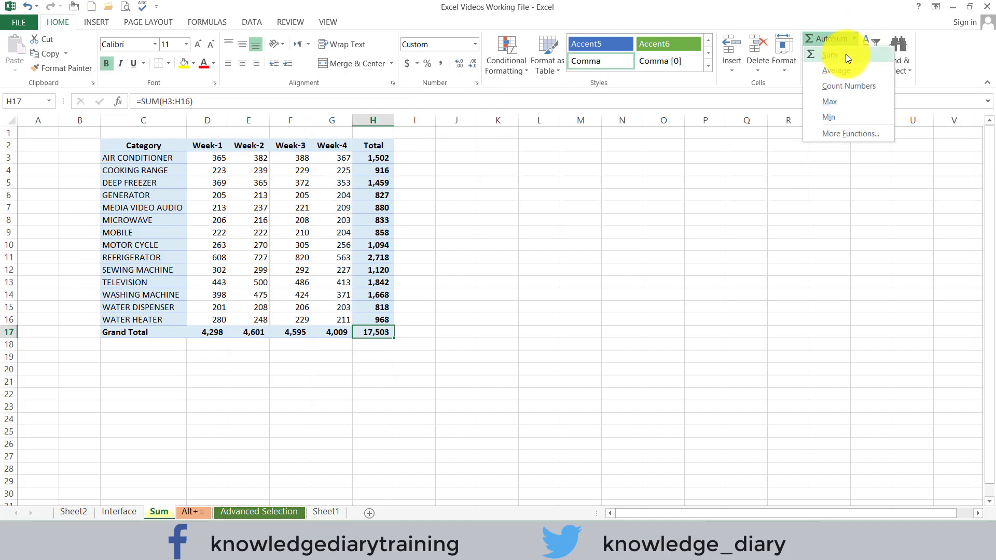
left_click(438, 234)
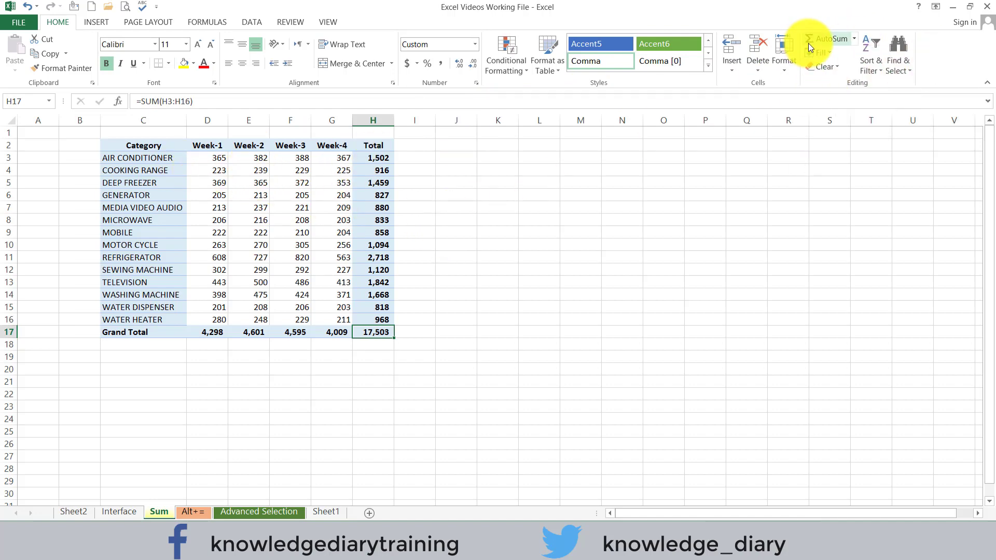
left_click(855, 38)
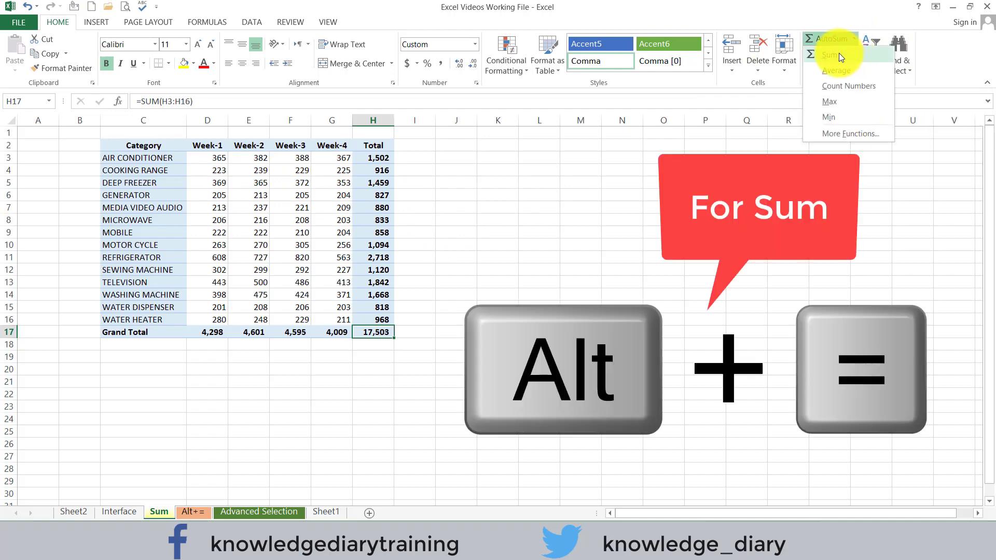
left_click(853, 38)
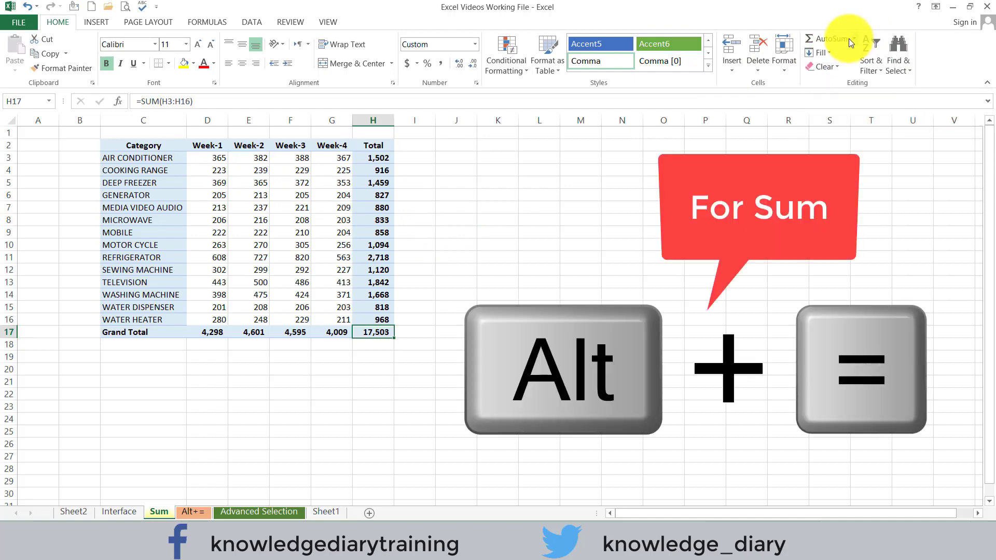
left_click(857, 39)
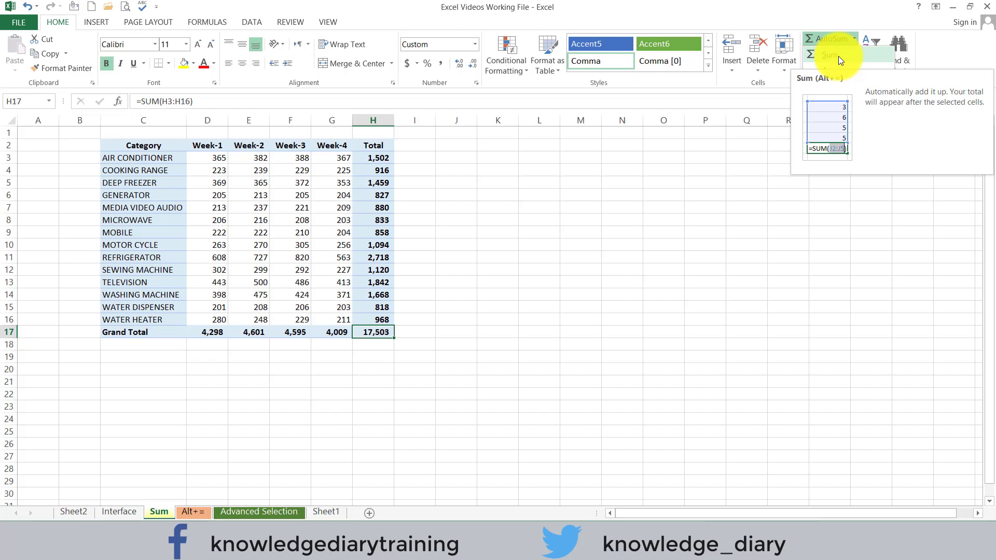
left_click(718, 161)
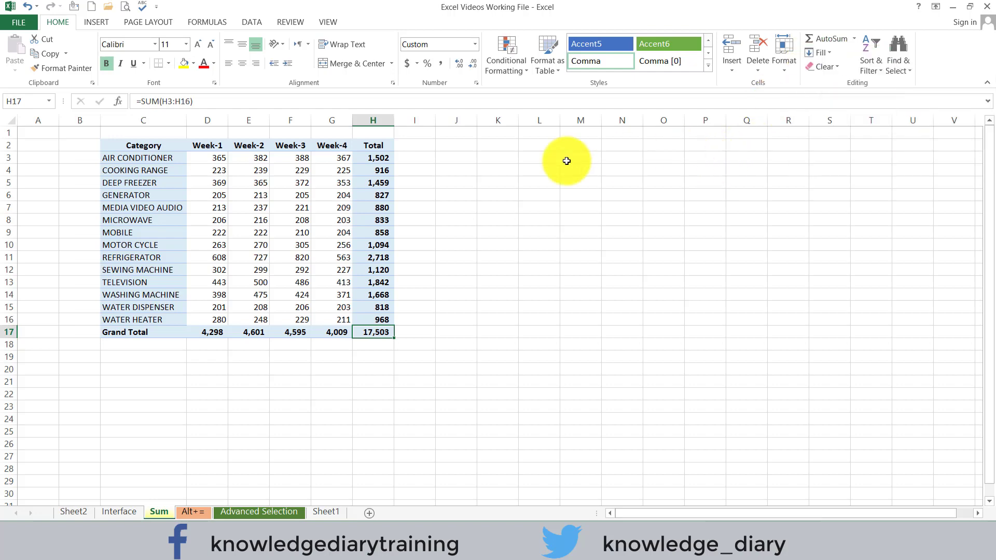
left_click(339, 158)
left_click(389, 157)
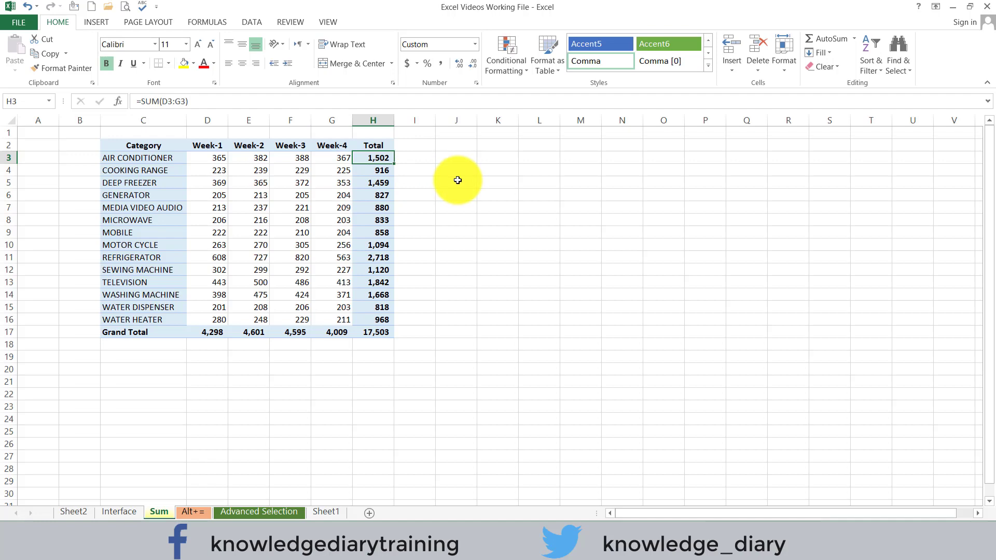
Step: On the Alt+= sheet, add an Alt+= row total in H3, fill it to H16, then delete it
left_click(193, 512)
left_click(345, 158)
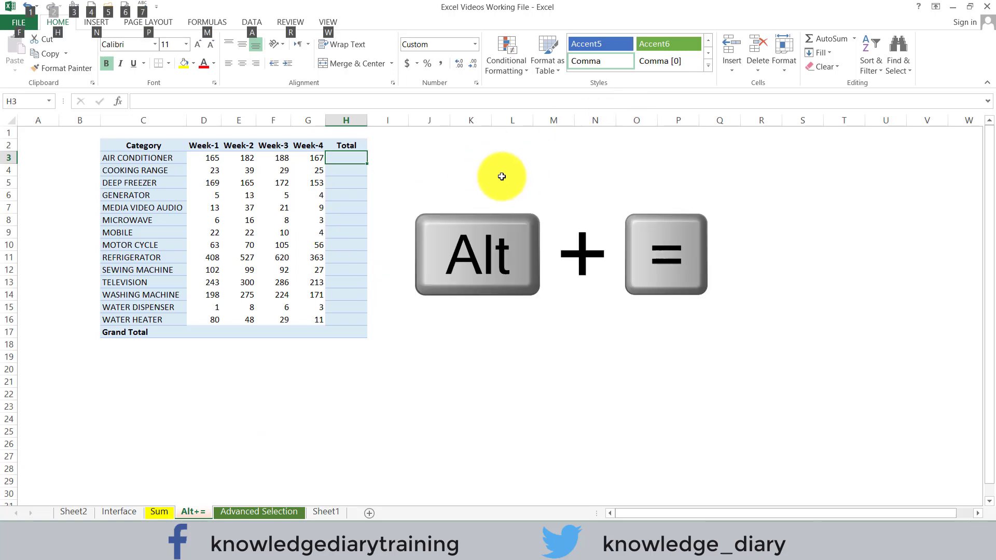
key("alt+equal")
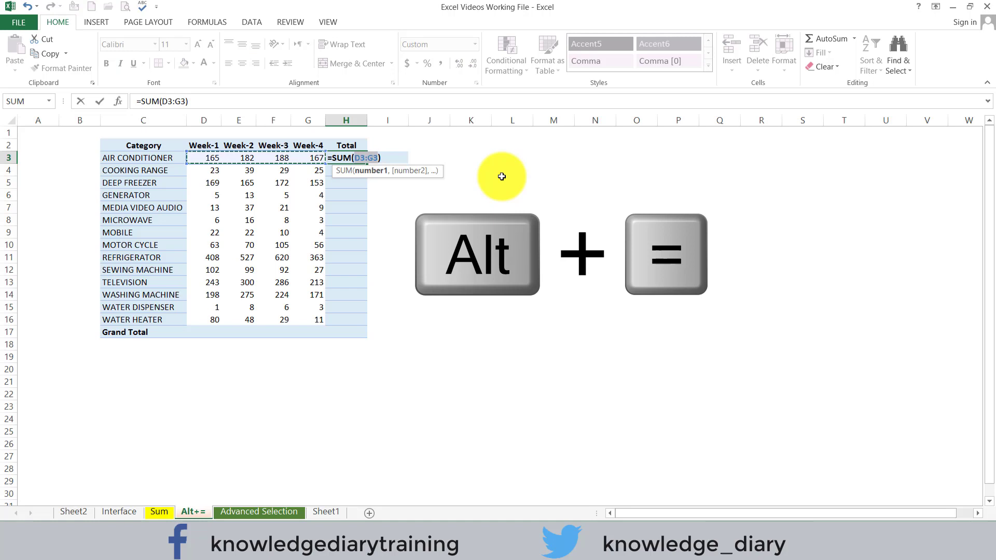
key("Return")
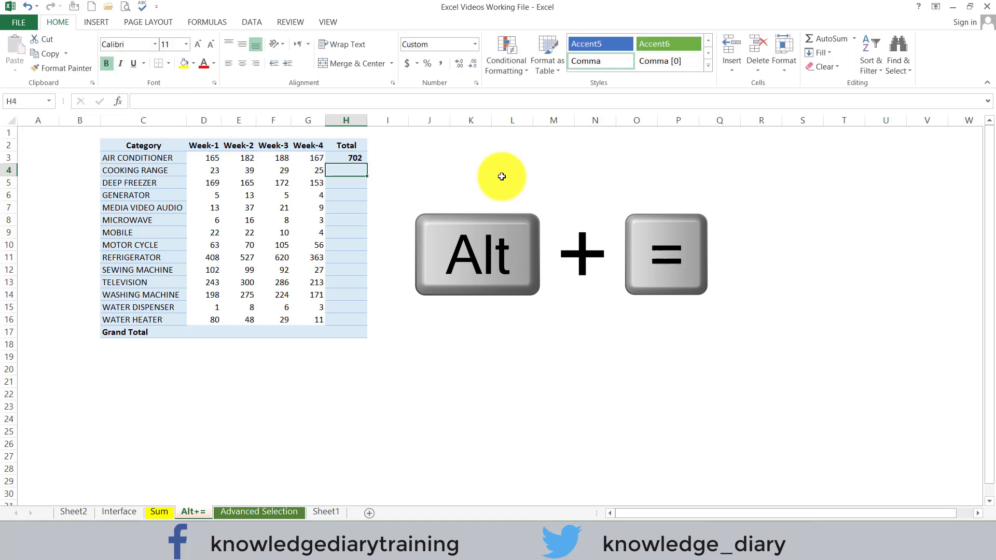
key("Up")
key("shift+Down")
key("shift+Down")
key("shift+Down")
key("shift+Down")
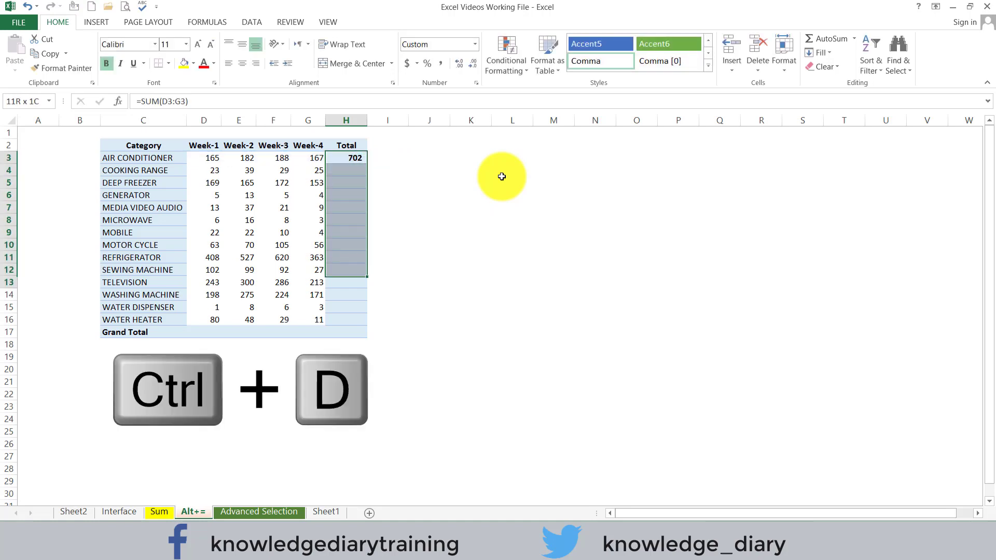
key("shift+Down")
key("shift+Down")
key("shift+Down")
key("ctrl+d")
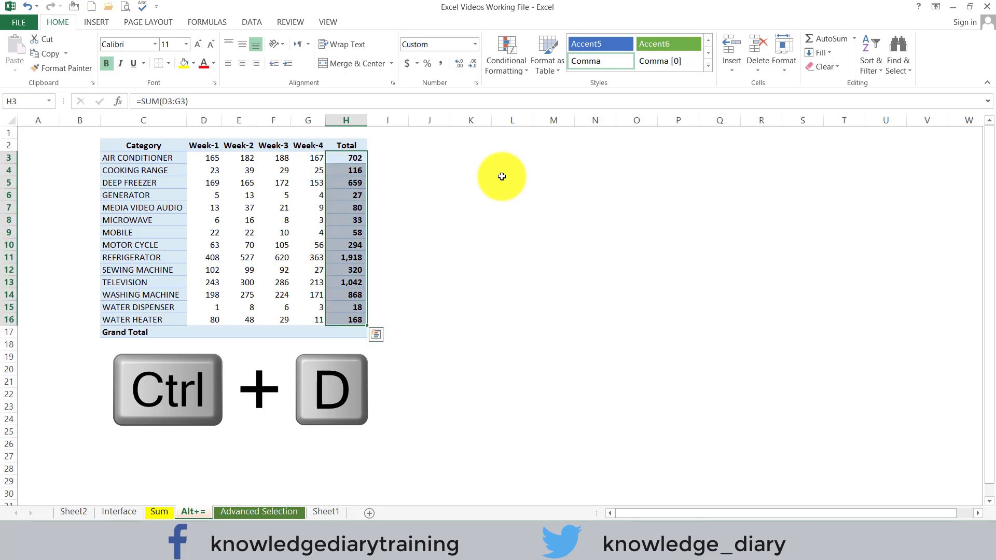
key("Delete")
Step: Select D3:H16 and use Alt+= to fill every row Total, then clear those totals
key("Left")
key("Left")
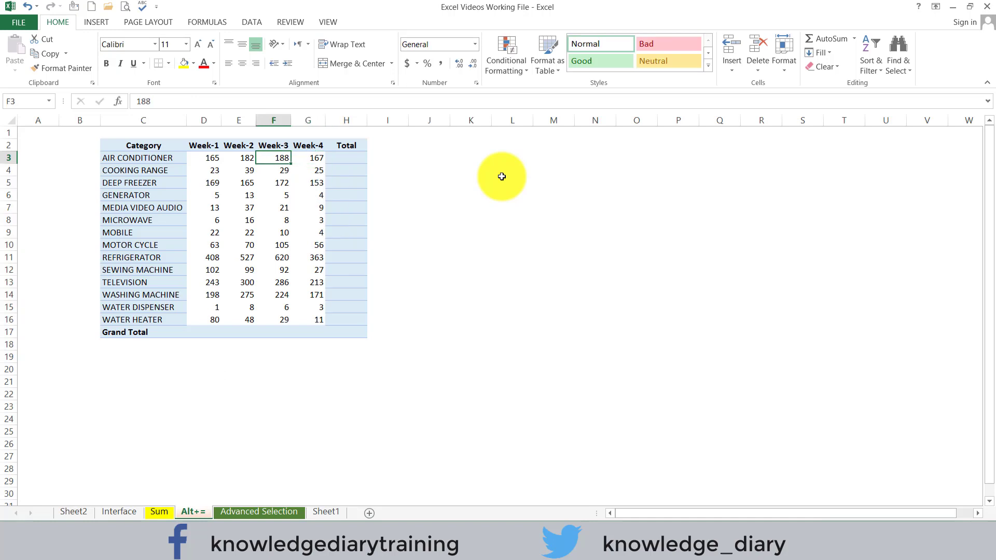
key("Left")
key("Left")
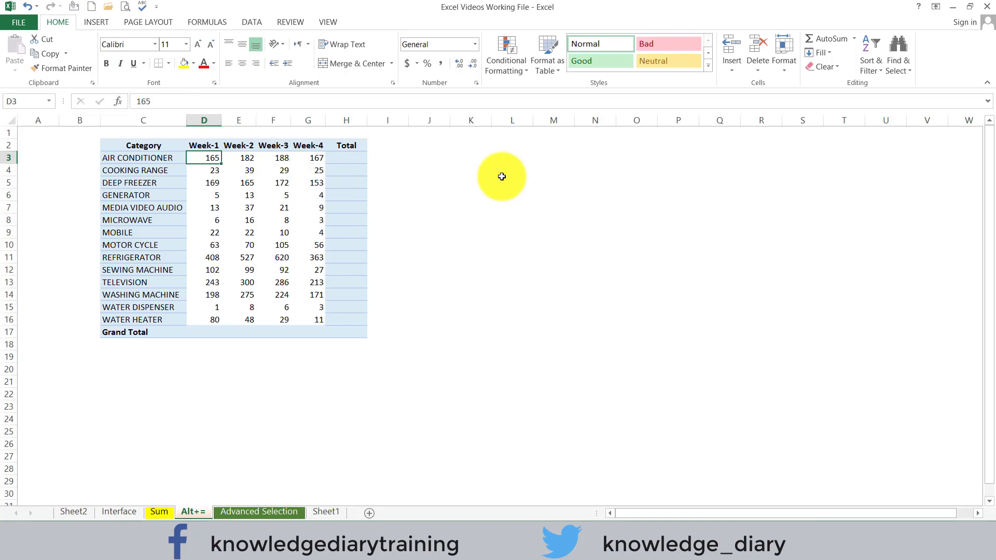
key("ctrl+shift+Right")
key("ctrl+shift+Down")
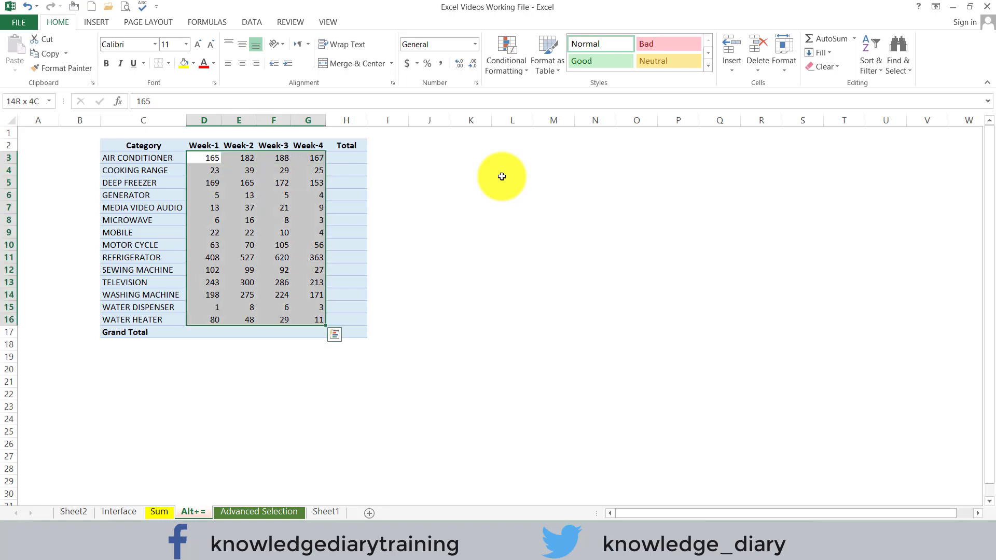
key("shift+Right")
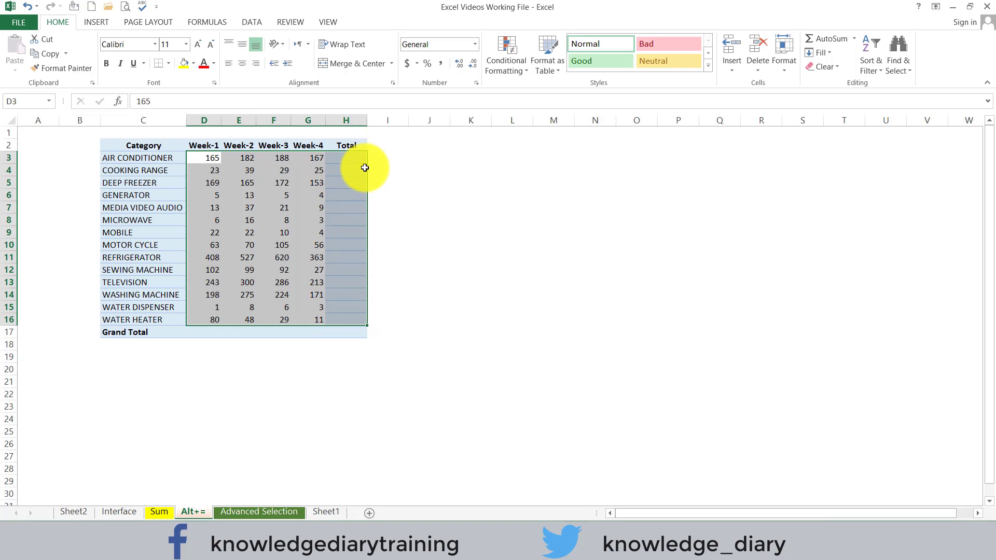
key("alt+equal")
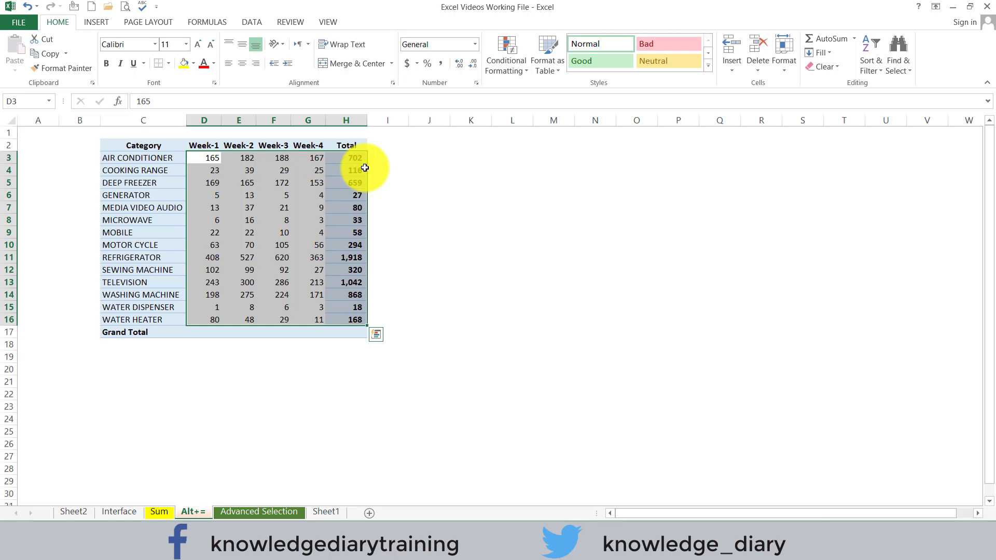
key("Down")
key("Up")
key("Right")
key("Right")
key("Right")
key("Right")
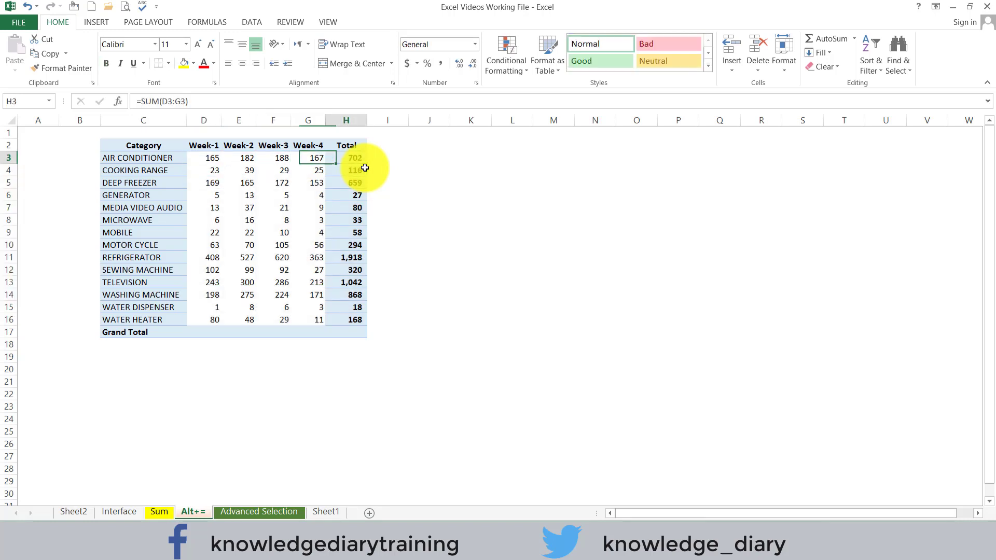
key("ctrl+shift+Down")
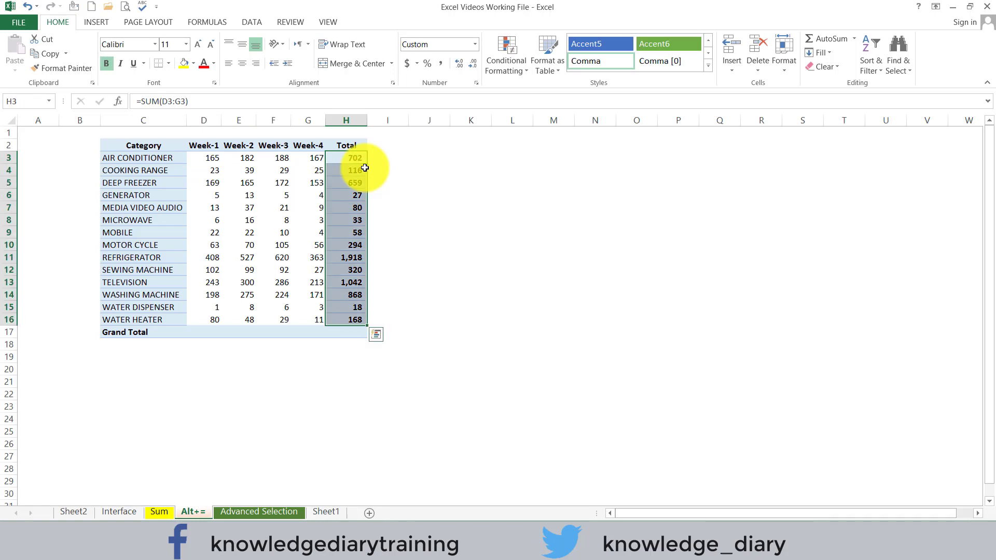
key("Delete")
Step: Select D3:H17 and use Alt+= to fill row Totals and Grand Totals, reaching 6,303
key("Left")
key("Left")
key("Left")
key("Left")
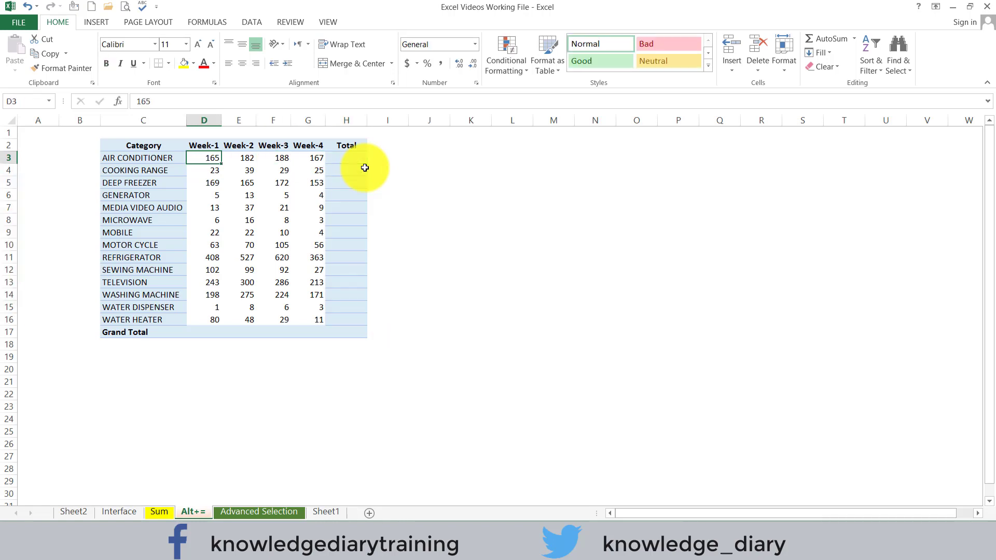
key("shift+Right")
key("shift+Right")
key("shift+Right")
key("shift+Right")
key("ctrl+shift+Down")
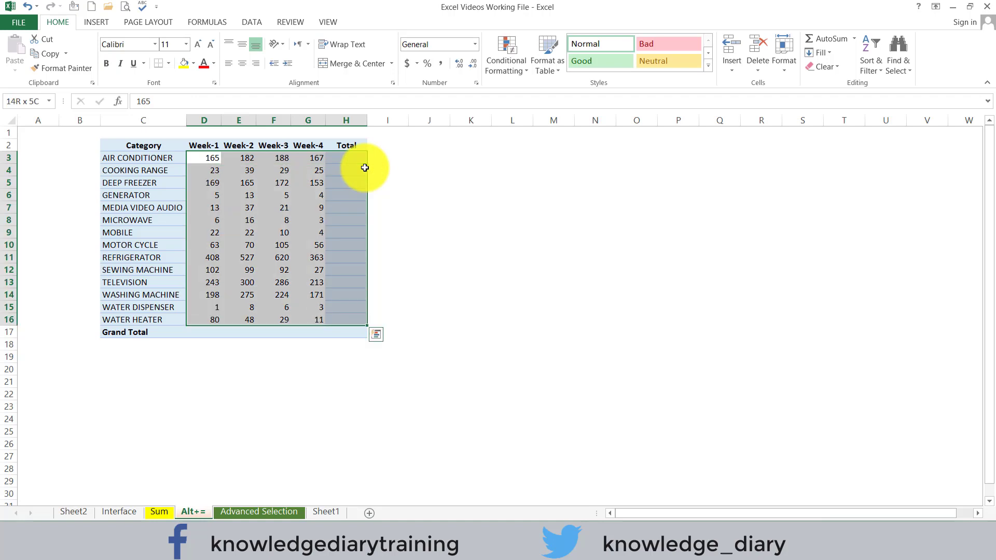
key("shift+Down")
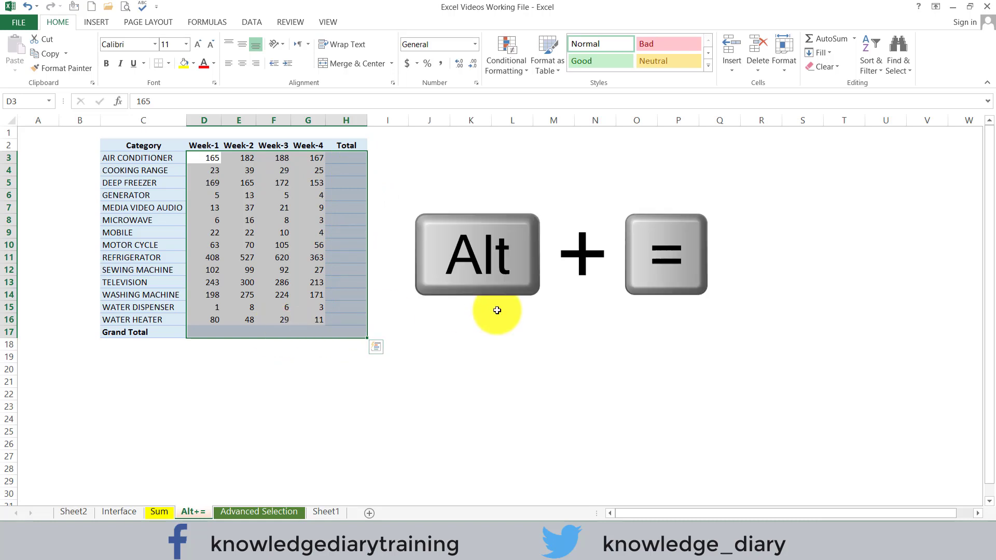
key("alt+equal")
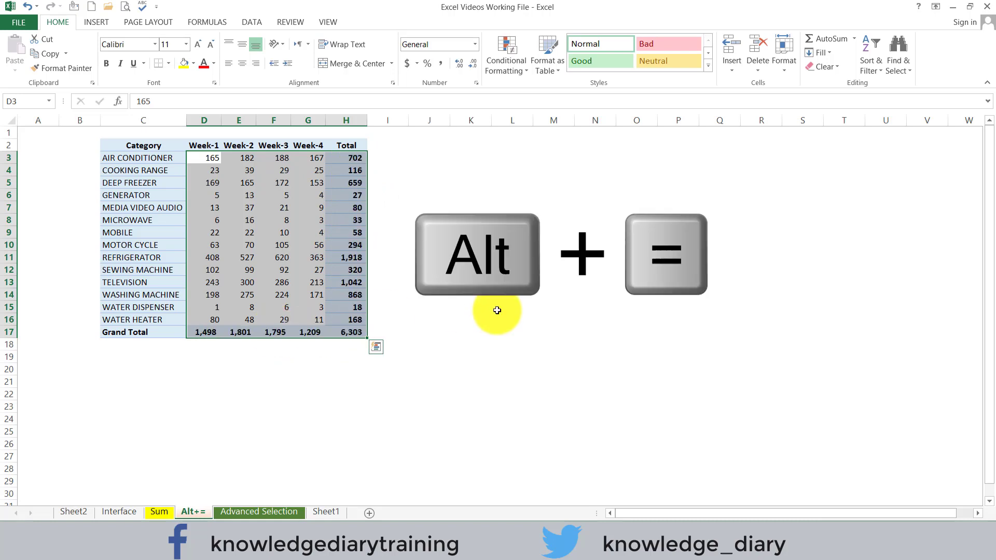
key("Down")
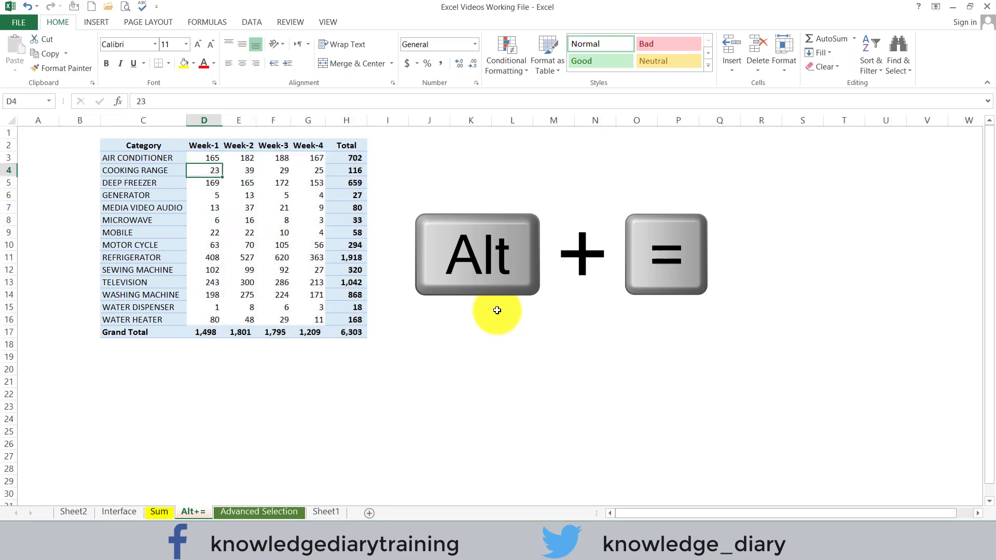
key("Down")
key("Down")
key("Down")
key("Down")
key("Down")
key("Down")
key("Down")
key("Right")
key("Right")
key("Right")
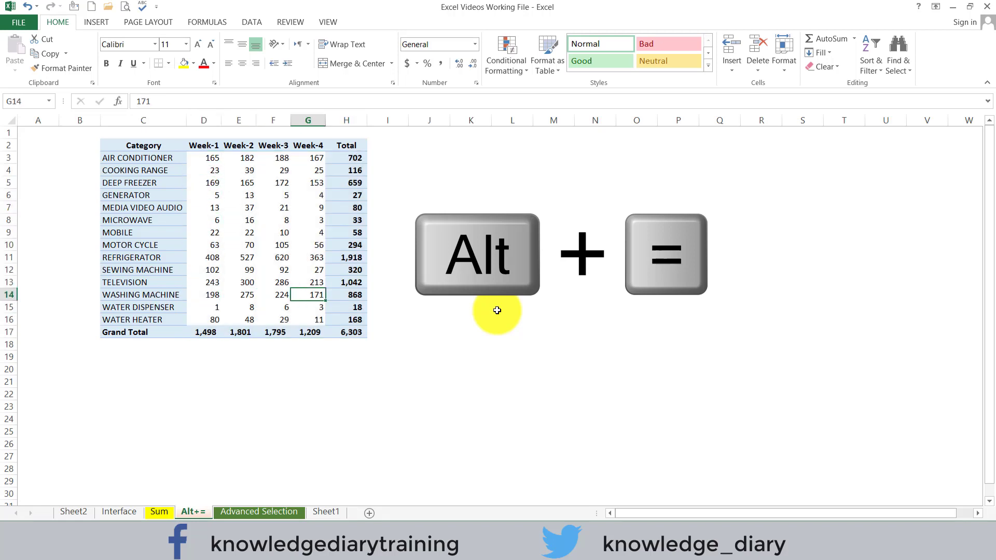
key("Right")
key("Up")
key("Up")
key("Up")
key("Up")
key("Up")
key("Up")
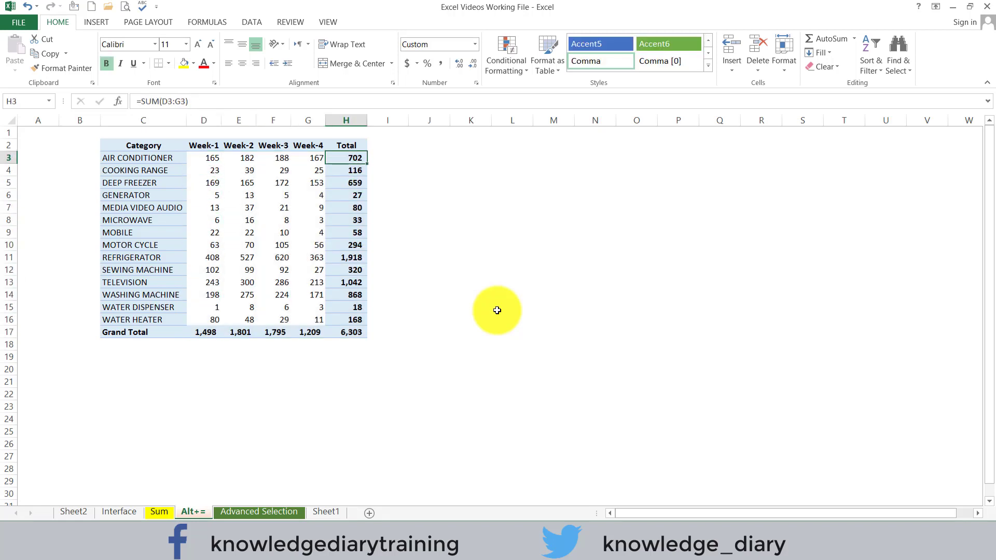
key("Left")
key("Left")
key("Left")
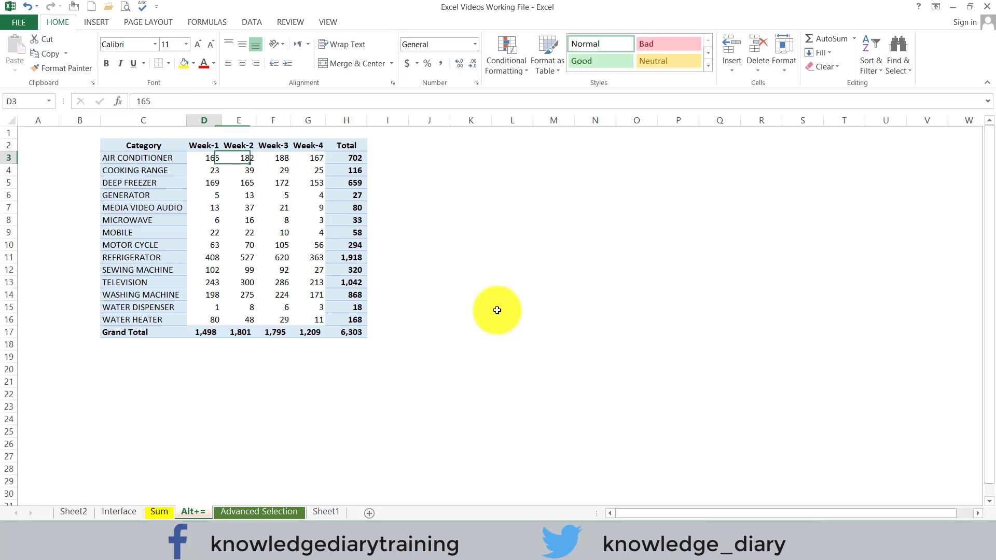
key("Left")
key("Right")
key("Right")
key("Right")
key("Right")
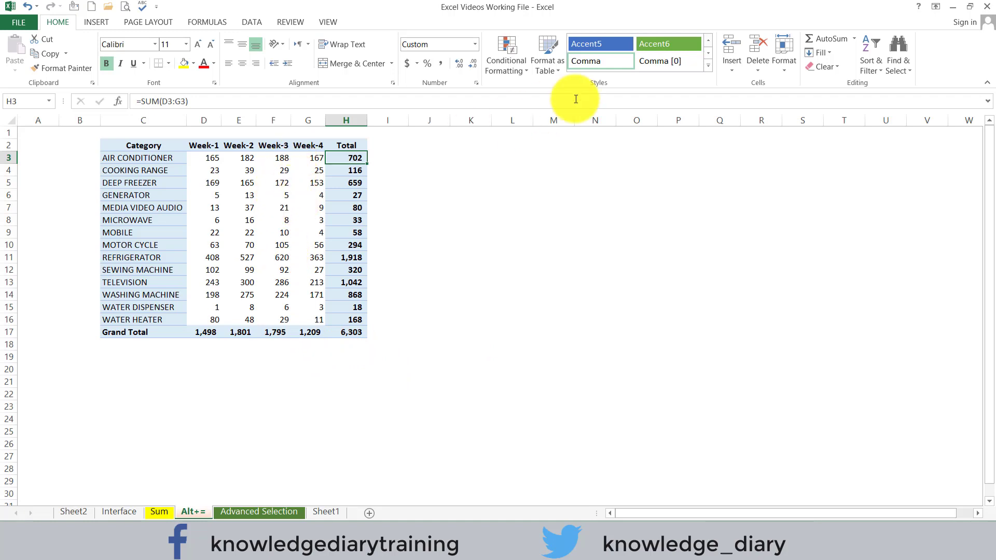
left_click(855, 40)
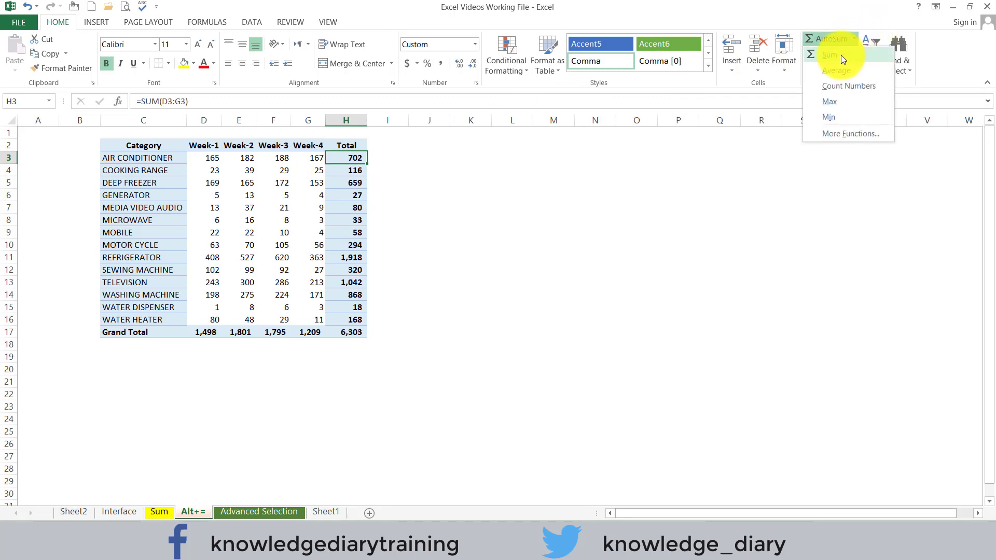
key("Escape")
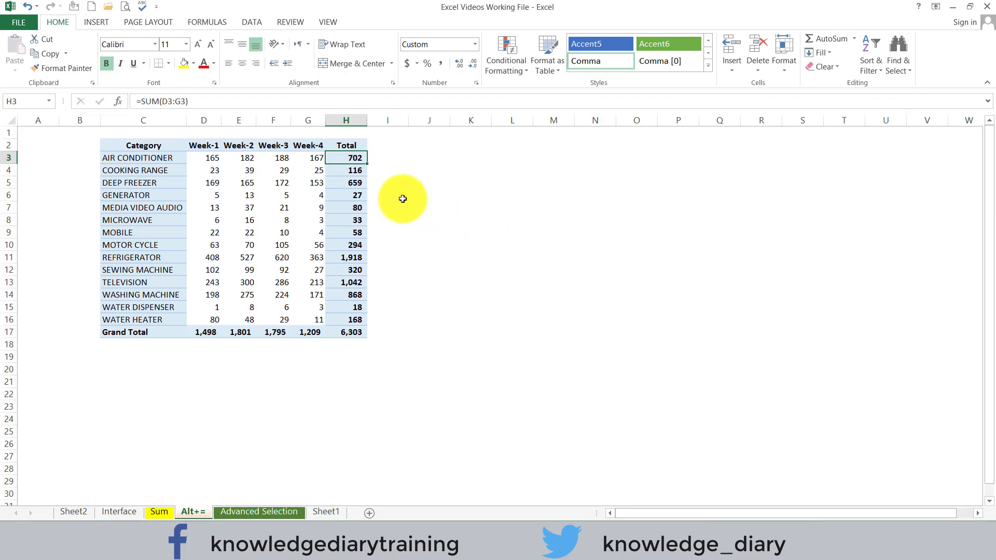
key("Left")
key("Left")
key("Left")
key("Left")
Step: Clear the existing Total column and the D17:G17 weekly grand totals
key("Right")
key("Right")
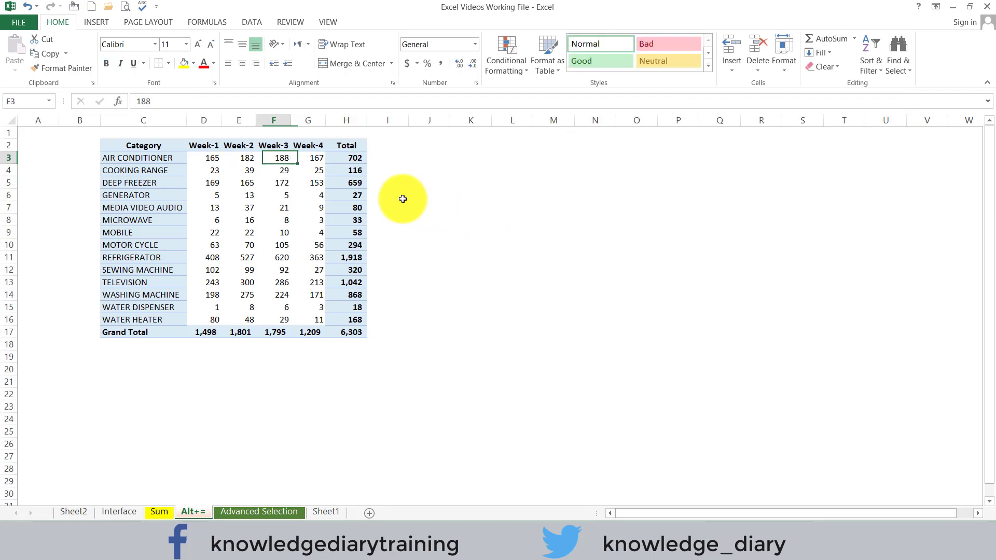
key("Right")
key("Right")
key("shift+Down")
key("shift+Down")
key("shift+Down")
key("shift+Down")
key("shift+Down")
key("shift+Down")
key("Delete")
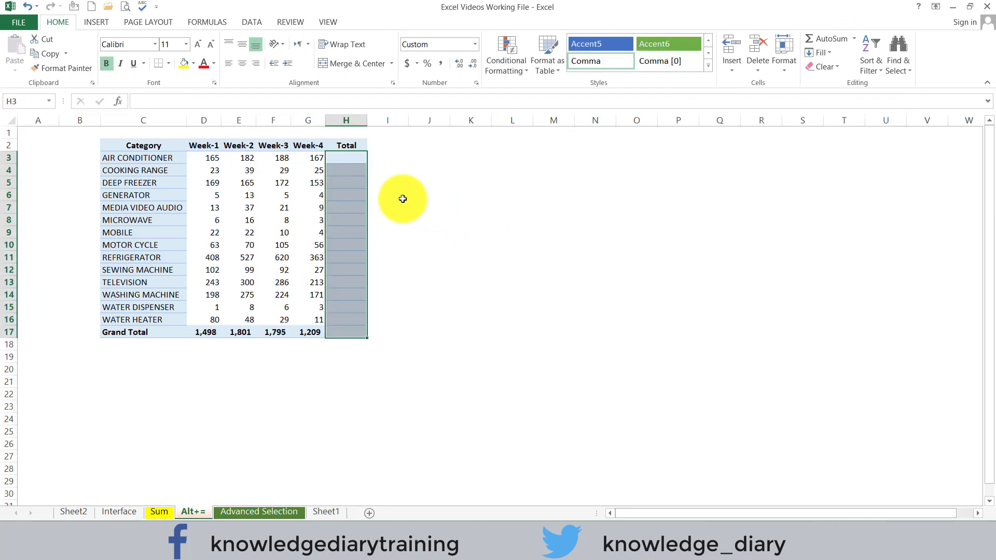
key("Left")
key("ctrl+Down")
key("ctrl+shift+Left")
key("shift+Right")
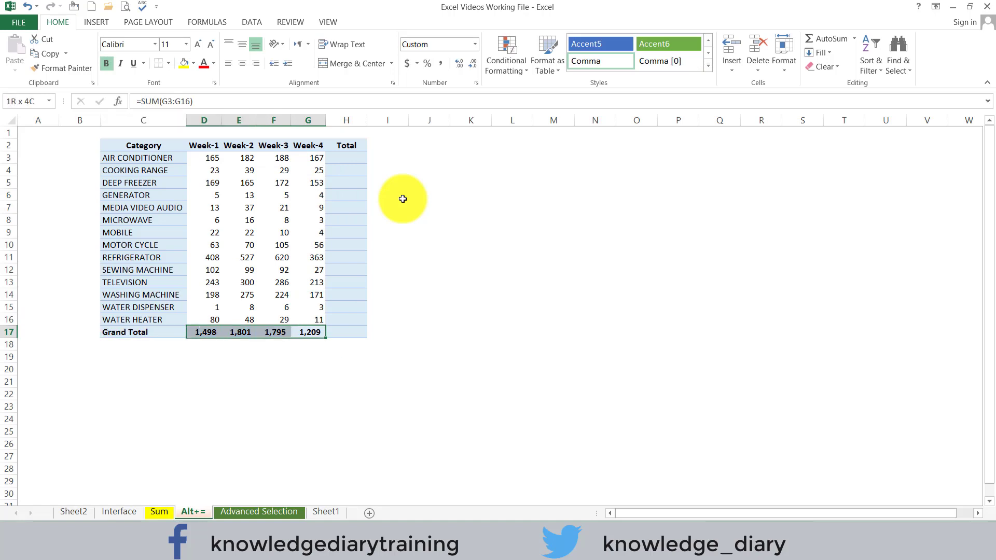
key("Delete")
Step: Enter =SUM(D3:G3) in H3 for 702 and fill it down to row 16
key("Up")
key("ctrl+Up")
key("Down")
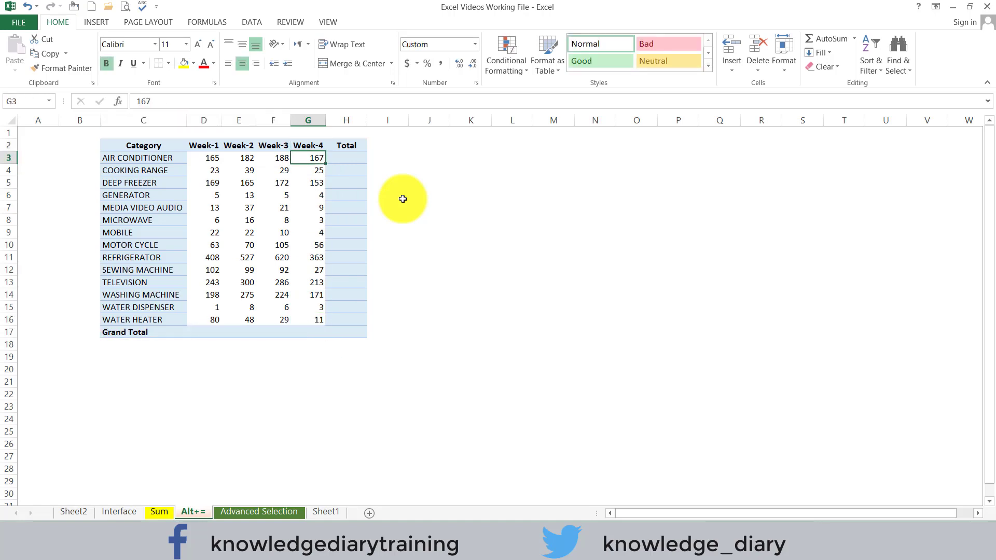
key("Right")
type("s")
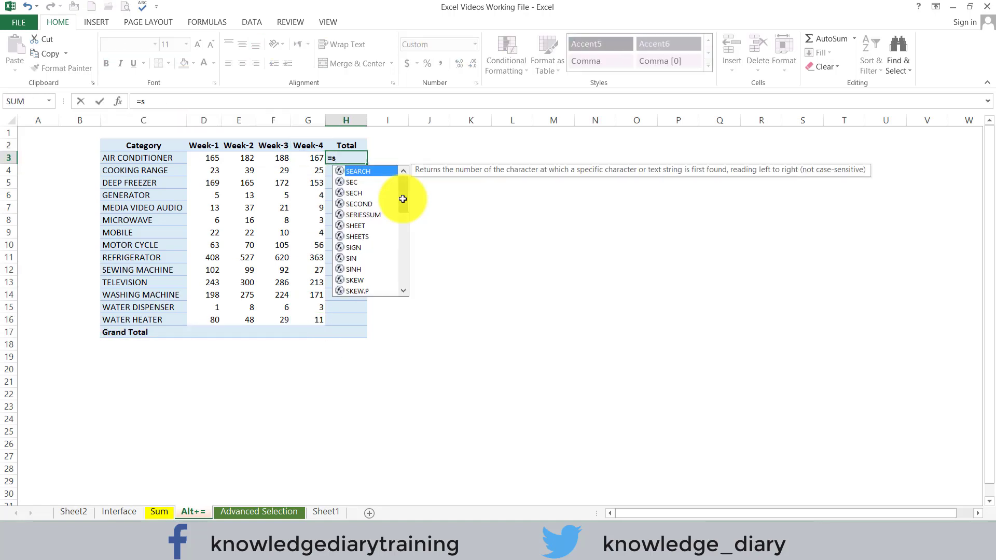
type("um(")
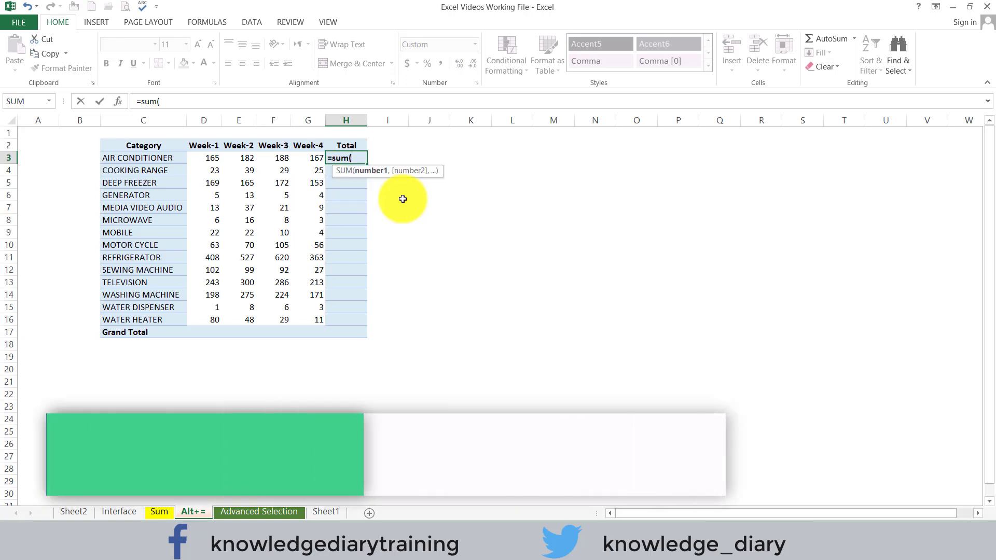
key("Left")
key("shift+Left")
key("shift+Left")
key("shift+Left")
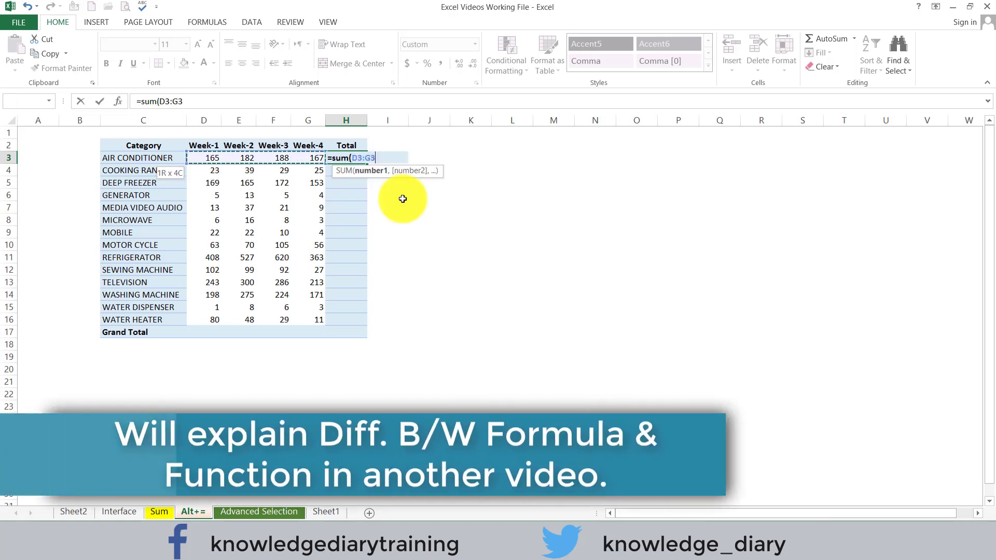
key("ctrl+Return")
key("shift+Down")
key("shift+Down")
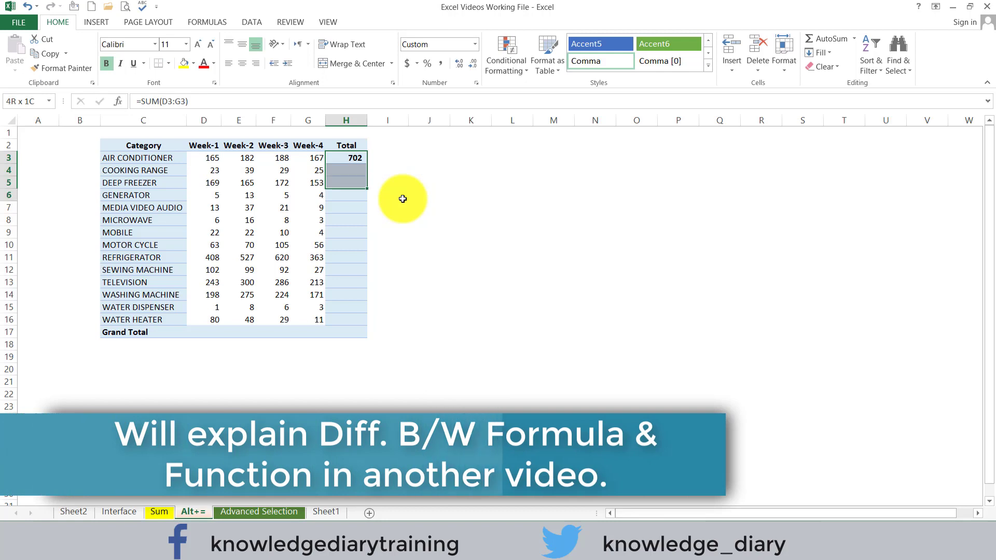
key("shift+Down")
key("shift+Down")
key("shift+Down")
key("shift+Down")
key("ctrl+d")
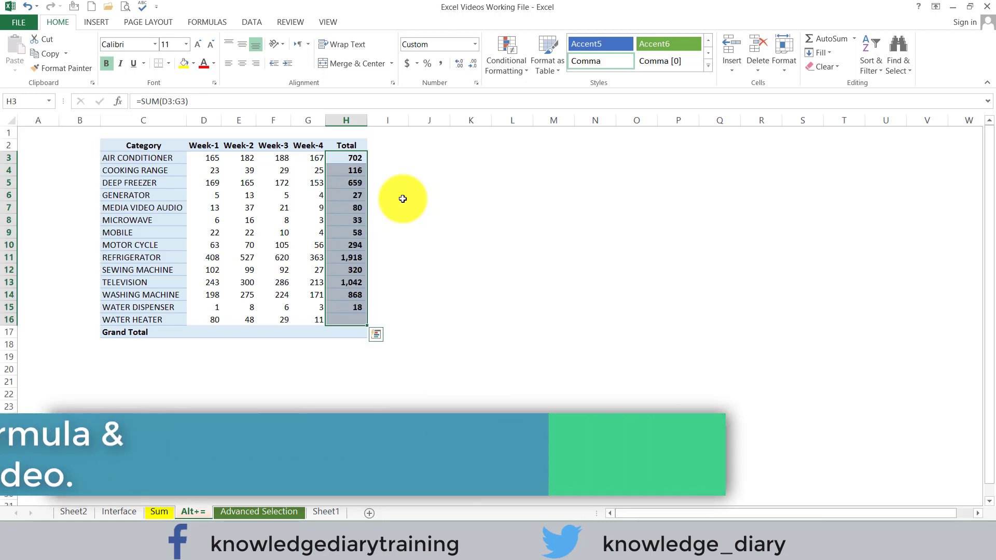
key("ctrl+Down")
Step: Enter =SUM(D3:D16) in D17 for 1,498 and copy it across D17:H17
key("Left")
key("Left")
key("Left")
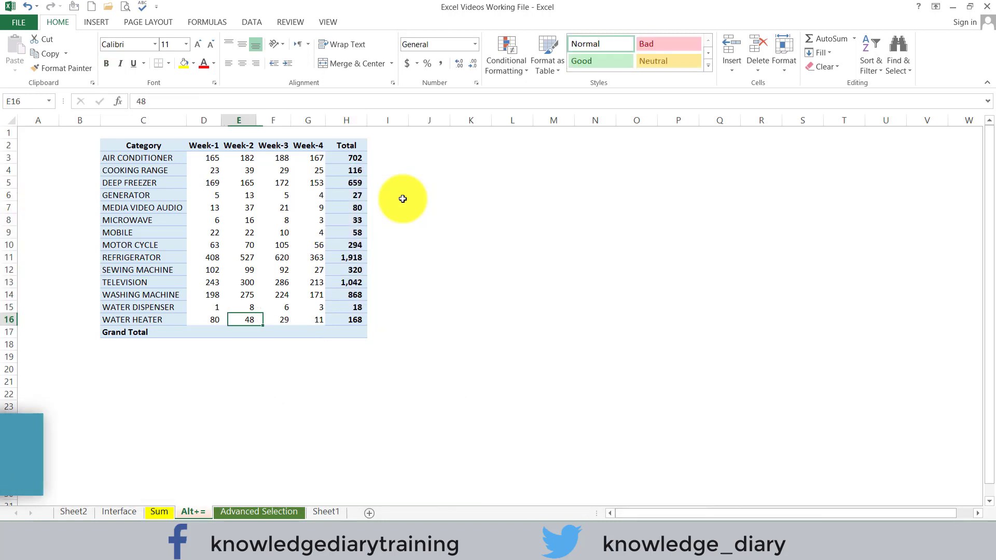
key("Left")
key("Down")
type("=sum")
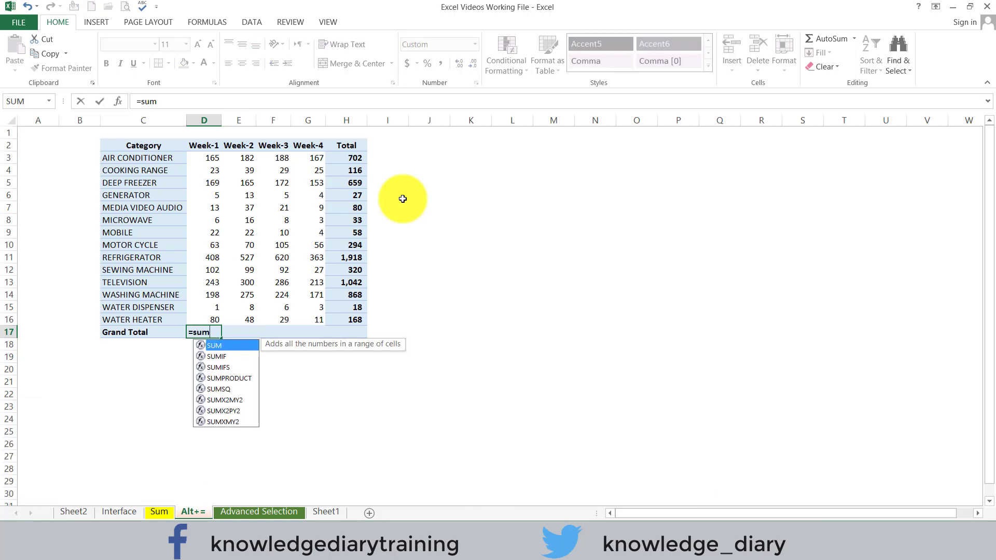
type("(")
key("Up")
key("ctrl+shift+Up")
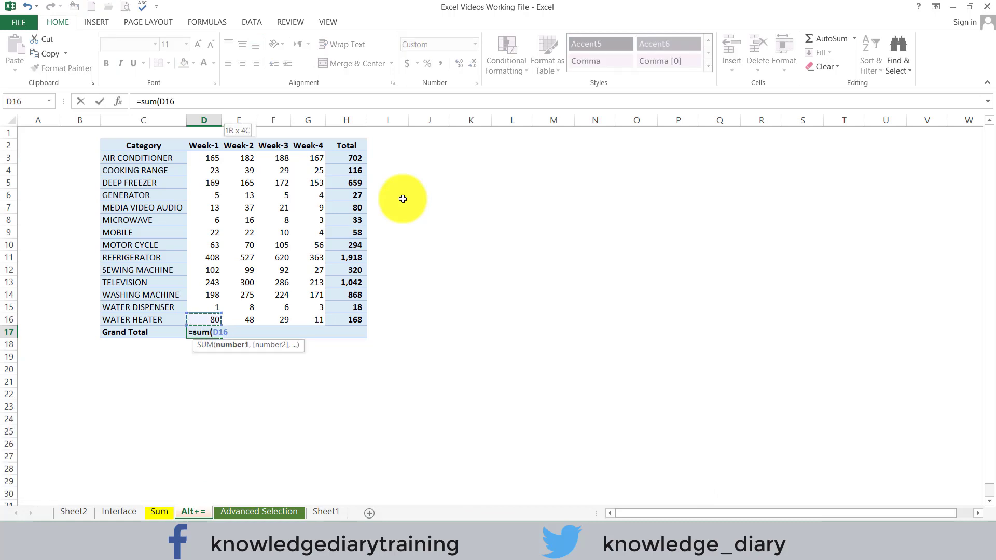
key("ctrl+Return")
key("shift+Right")
key("shift+Right")
key("shift+Right")
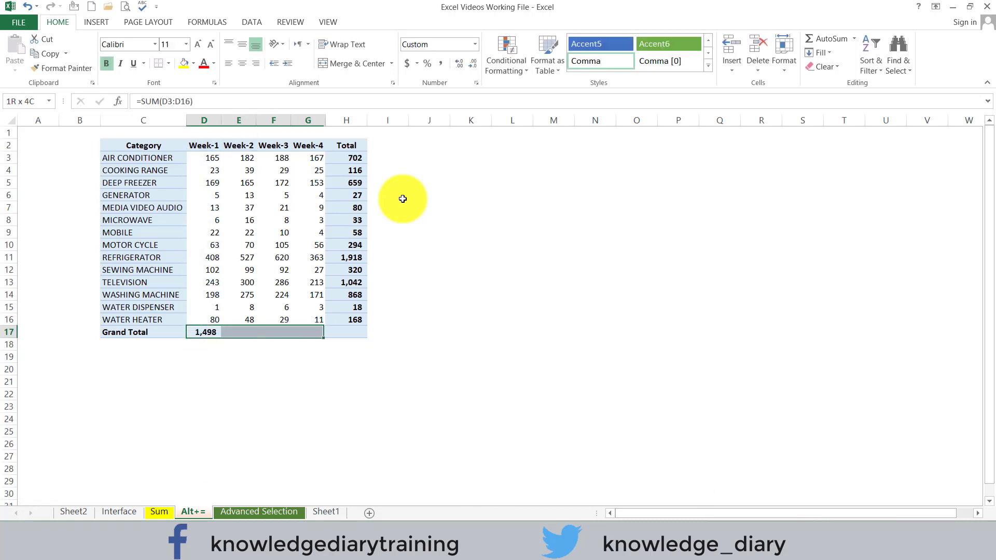
key("shift+Right")
key("ctrl+r")
Step: Clear the Grand Total row and re-enter the Week-1 total with Alt+=
key("shift+Left")
key("shift+Left")
key("shift+Left")
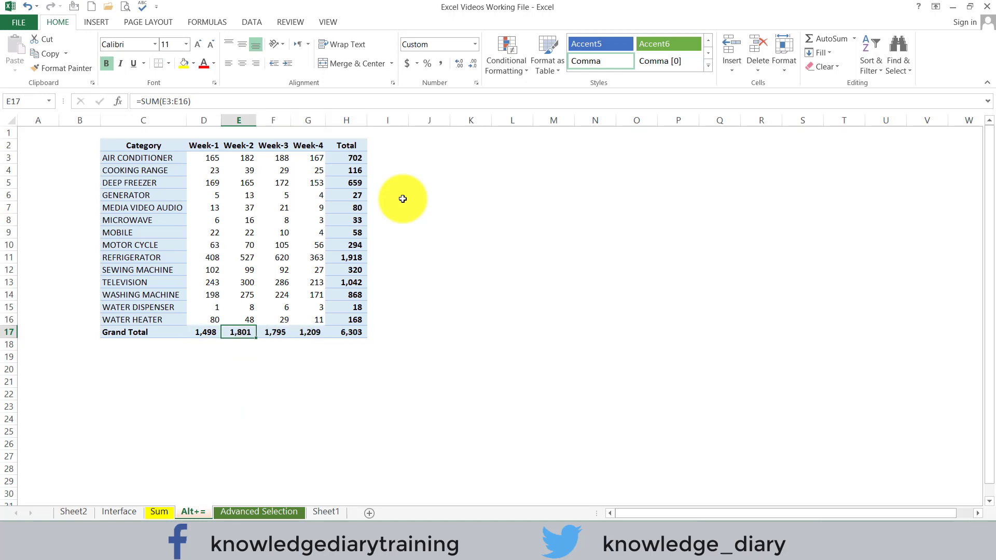
key("shift+Left")
key("ctrl+shift+Right")
key("Delete")
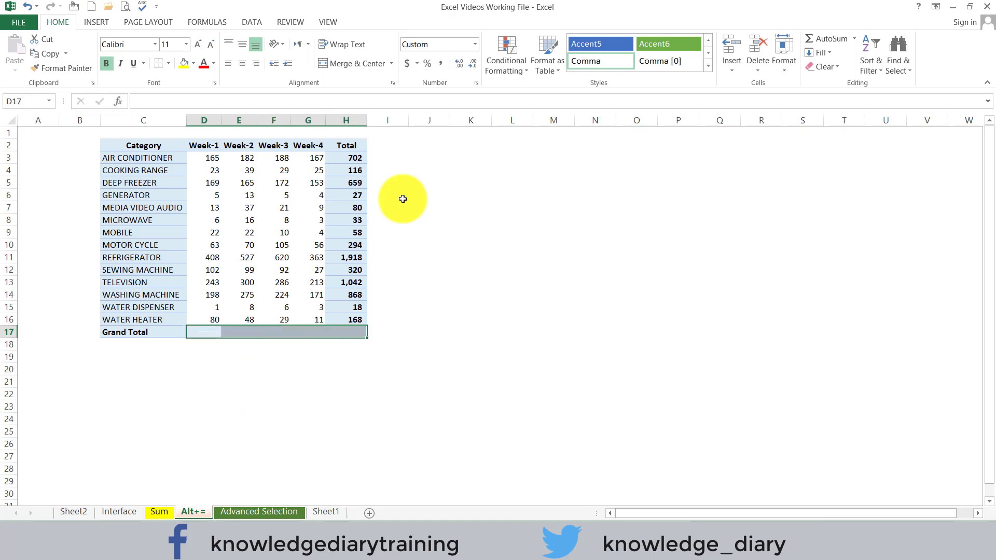
key("shift+Left")
key("shift+Left")
key("shift+Left")
key("alt+equal")
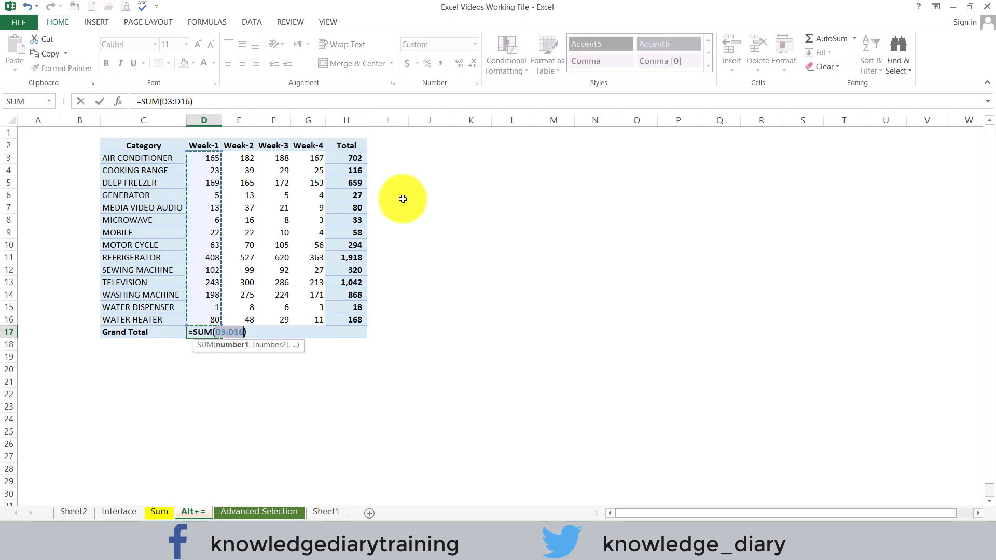
key("Return")
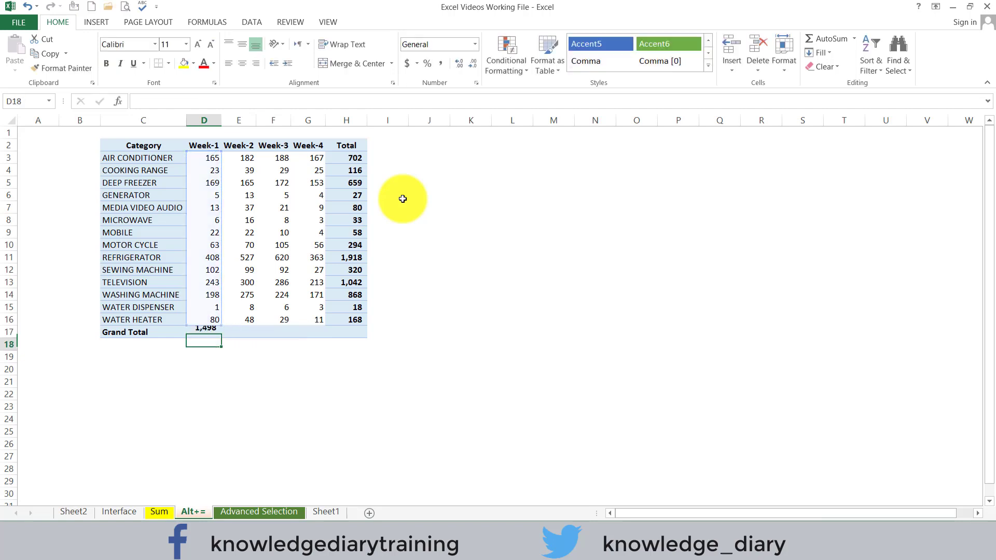
Step: Extend the Week-1 SUM across the Grand Total row and check the week and row totals
key("Up")
key("shift+Right")
key("shift+Right")
key("shift+Right")
key("shift+Right")
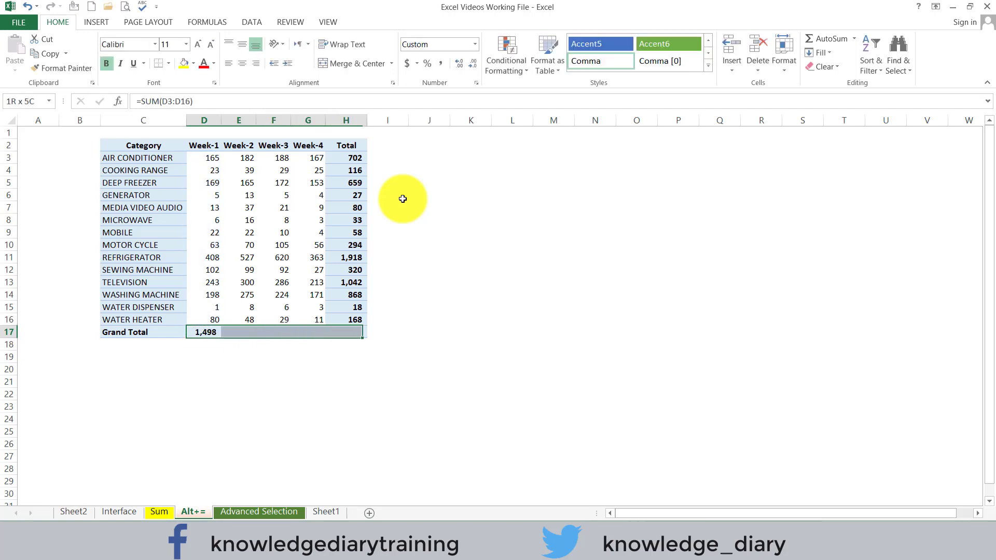
key("alt+equal")
key("Right")
key("Left")
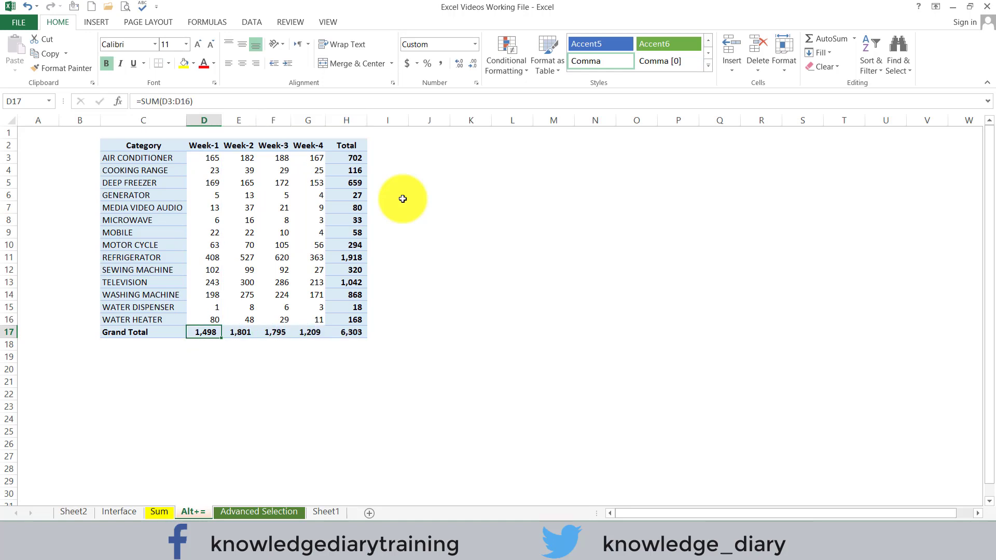
key("Right")
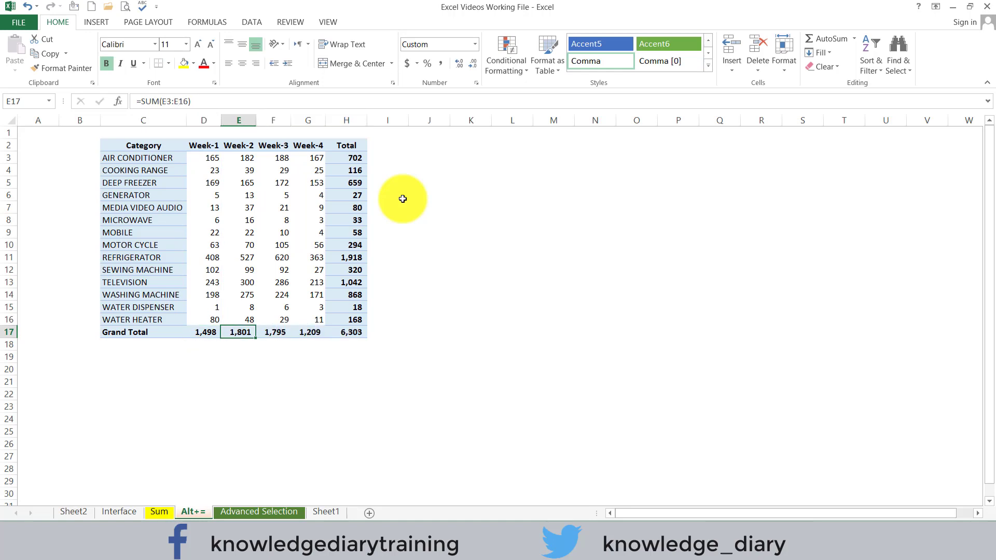
key("Right")
key("Right")
key("Right")
key("Up")
key("Up")
key("Up")
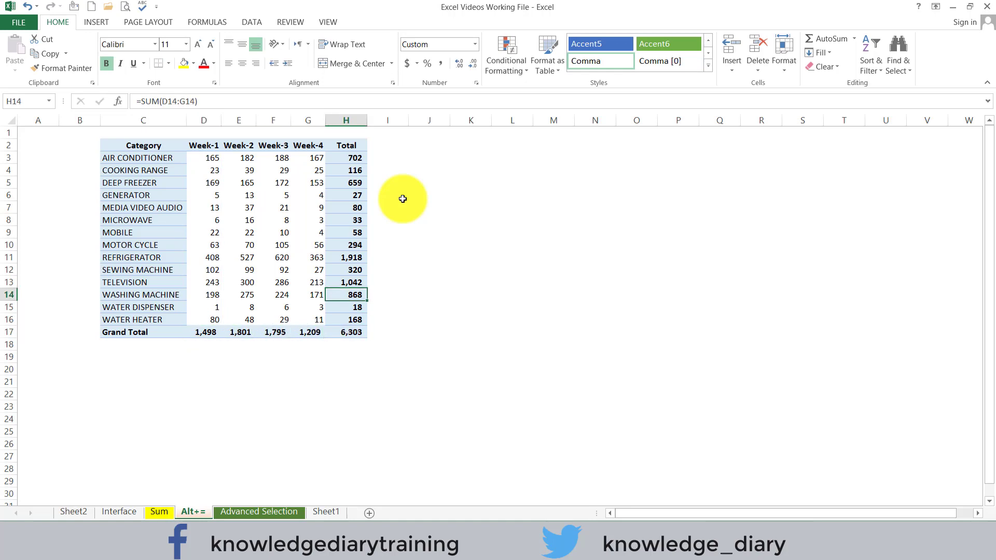
key("Up")
key("Up")
key("Up")
key("Up")
key("Up")
key("Up")
key("Up")
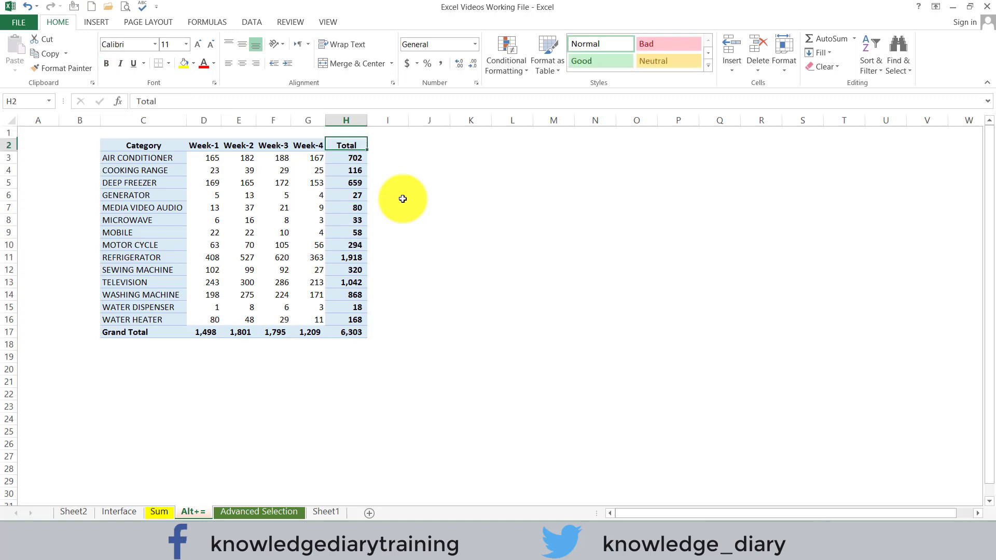
key("Down")
key("Left")
key("Left")
key("Left")
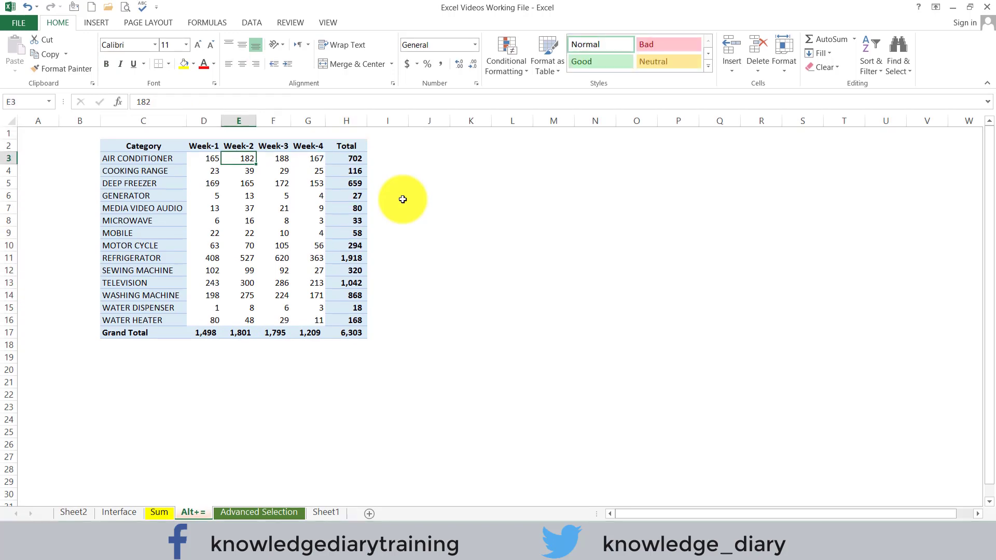